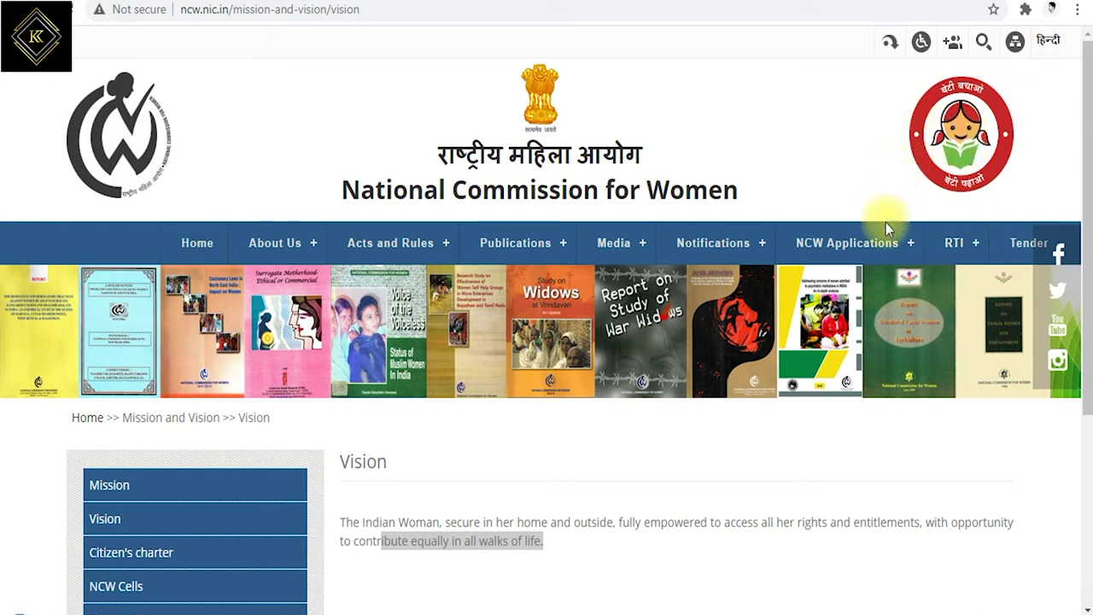
Open Online Complaint Registration from the NCW Applications > Complaints menu
{"action": "mouse_move", "coordinate": [864, 247]}
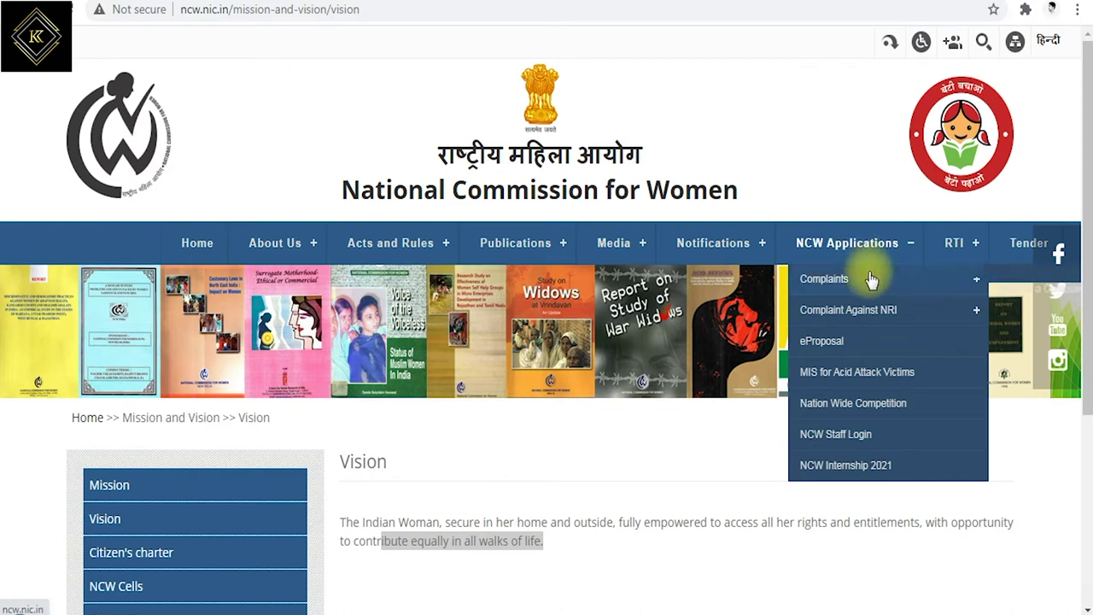
{"action": "mouse_move", "coordinate": [871, 280]}
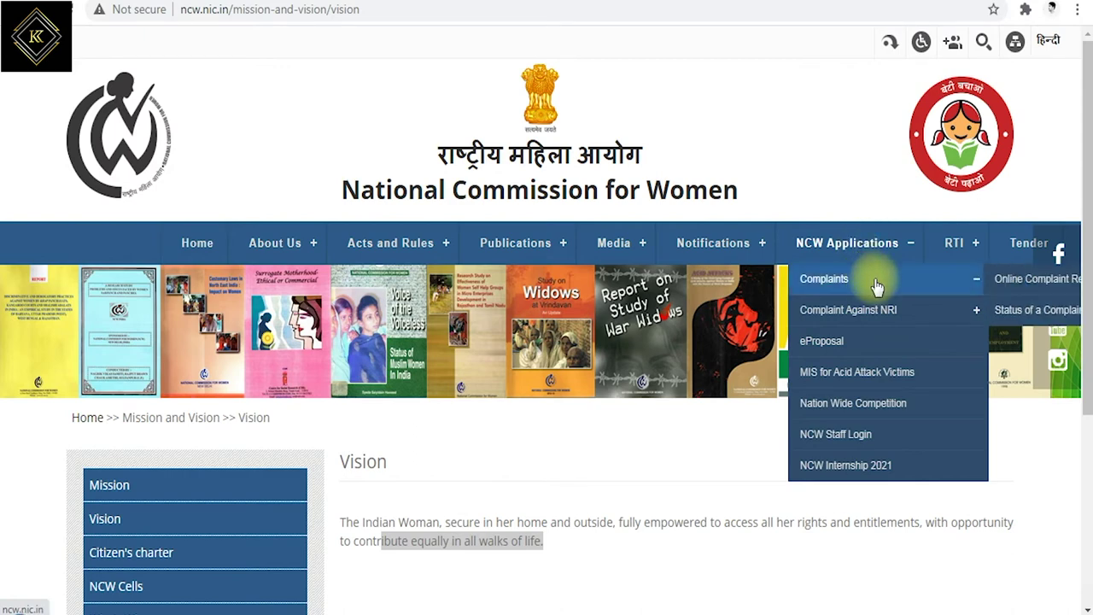
{"action": "left_click", "coordinate": [1027, 284]}
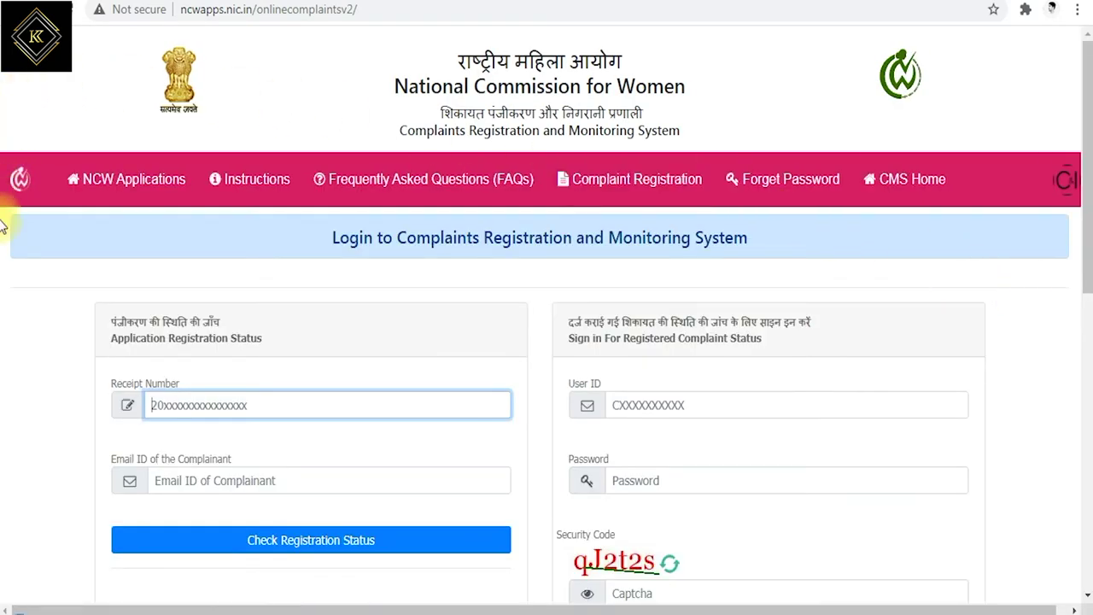
{"action": "scroll", "coordinate": [358, 166], "scroll_direction": "down", "scroll_amount": 1}
{"action": "left_click_drag", "start_coordinate": [315, 146], "coordinate": [751, 147]}
{"action": "scroll", "coordinate": [751, 147], "scroll_direction": "up", "scroll_amount": 1}
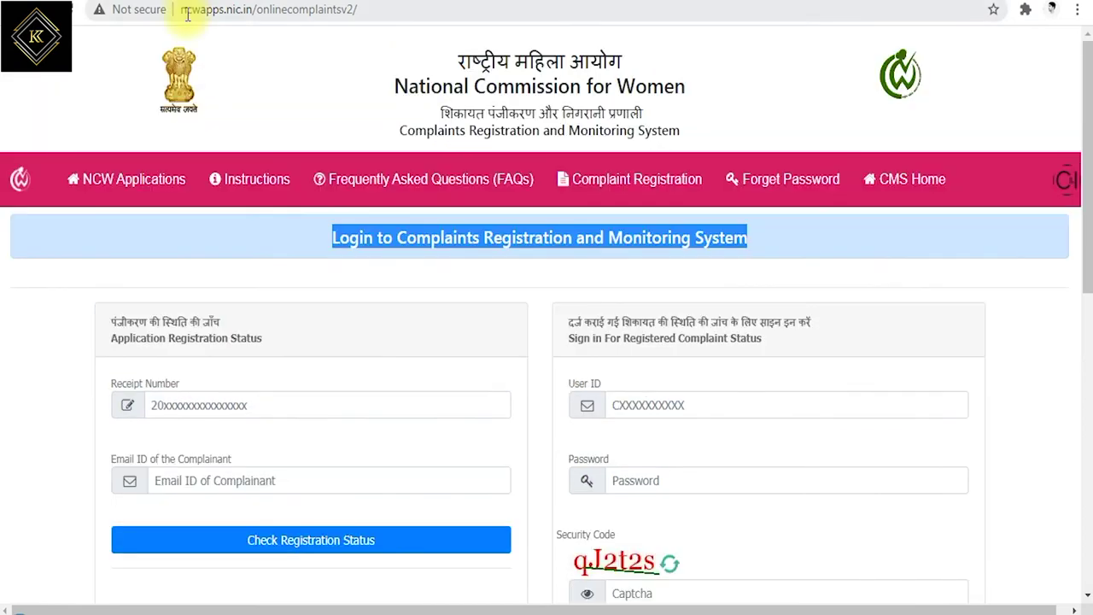
Start a new Complaint Registration and accept the receipt-number alert to reach the form
{"action": "left_click", "coordinate": [631, 175]}
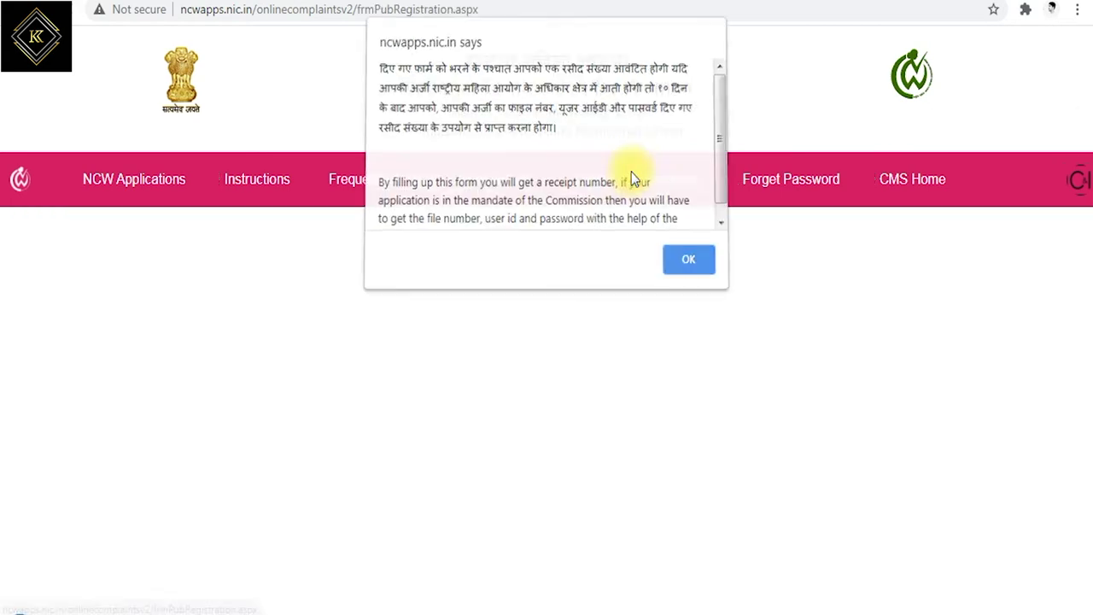
{"action": "scroll", "coordinate": [537, 131], "scroll_direction": "down", "scroll_amount": 1}
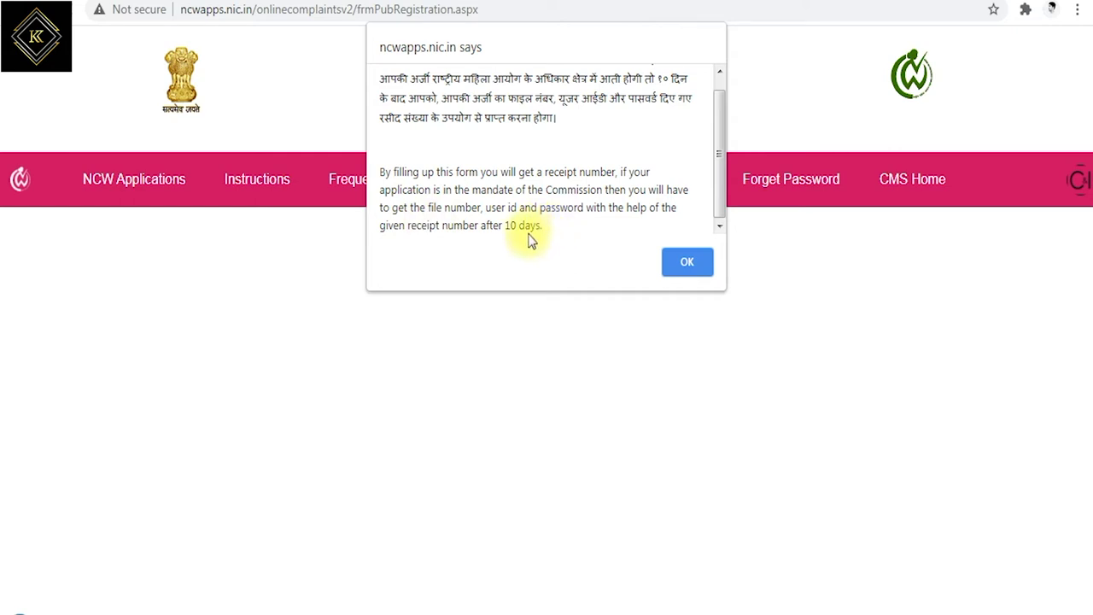
{"action": "left_click", "coordinate": [685, 265]}
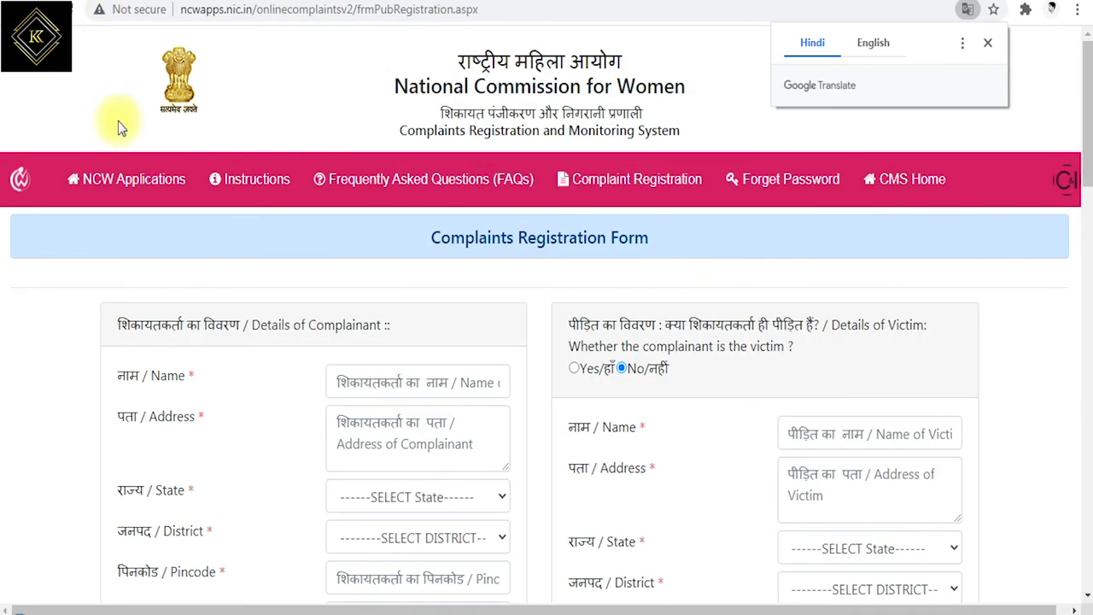
Translate the registration form to English, toggling to Hindi and back to English
{"action": "scroll", "coordinate": [441, 342], "scroll_direction": "down", "scroll_amount": 1}
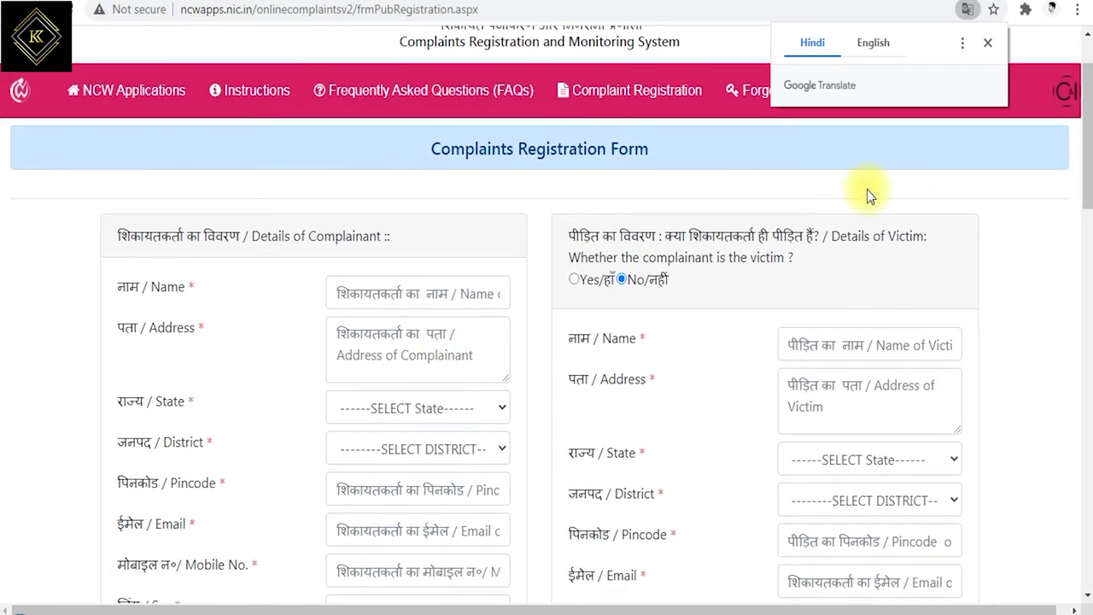
{"action": "left_click", "coordinate": [872, 47]}
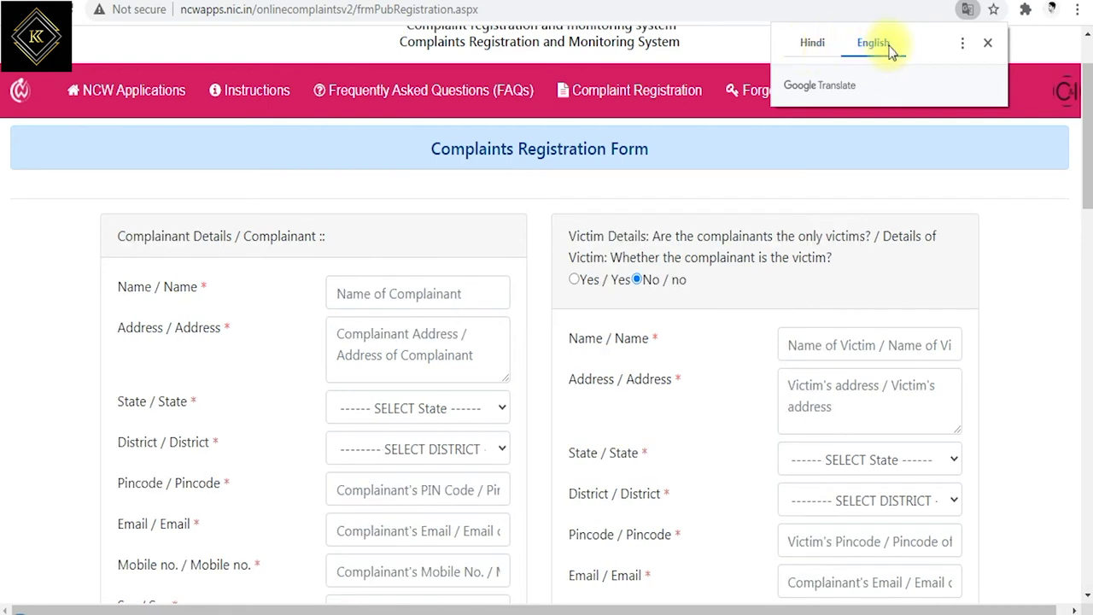
{"action": "left_click", "coordinate": [812, 45]}
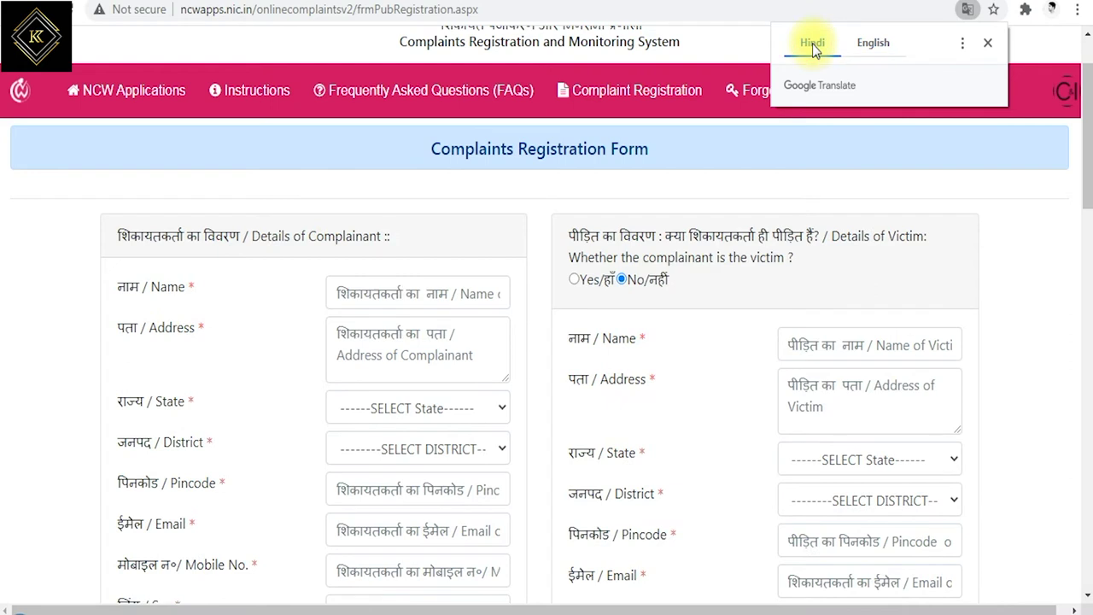
{"action": "left_click", "coordinate": [870, 44]}
{"action": "left_click_drag", "start_coordinate": [125, 239], "coordinate": [323, 237]}
{"action": "left_click", "coordinate": [149, 300]}
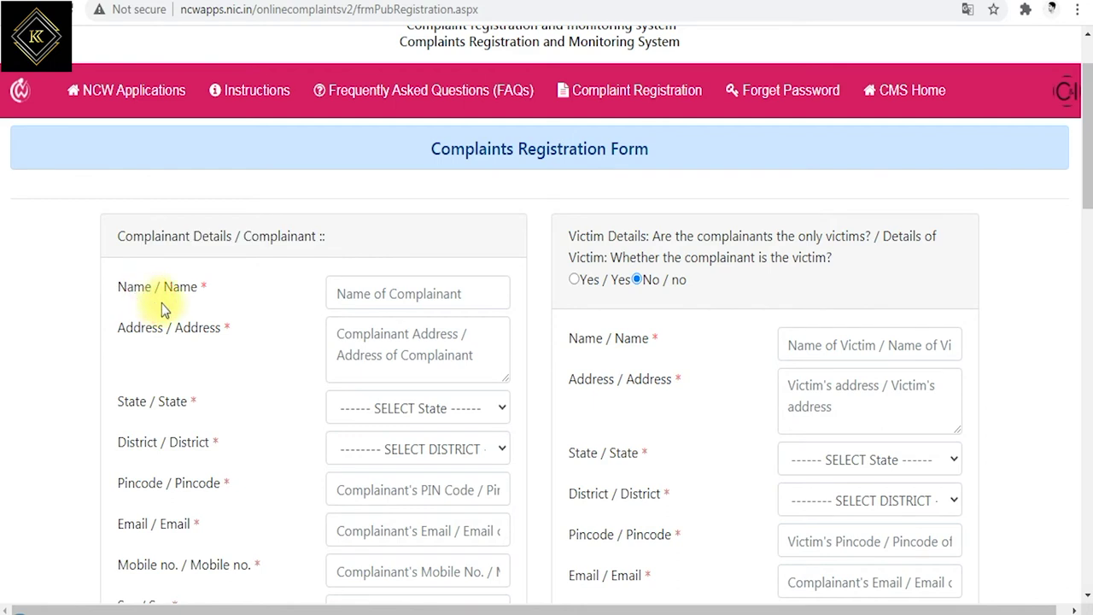
{"action": "scroll", "coordinate": [178, 324], "scroll_direction": "down", "scroll_amount": 1}
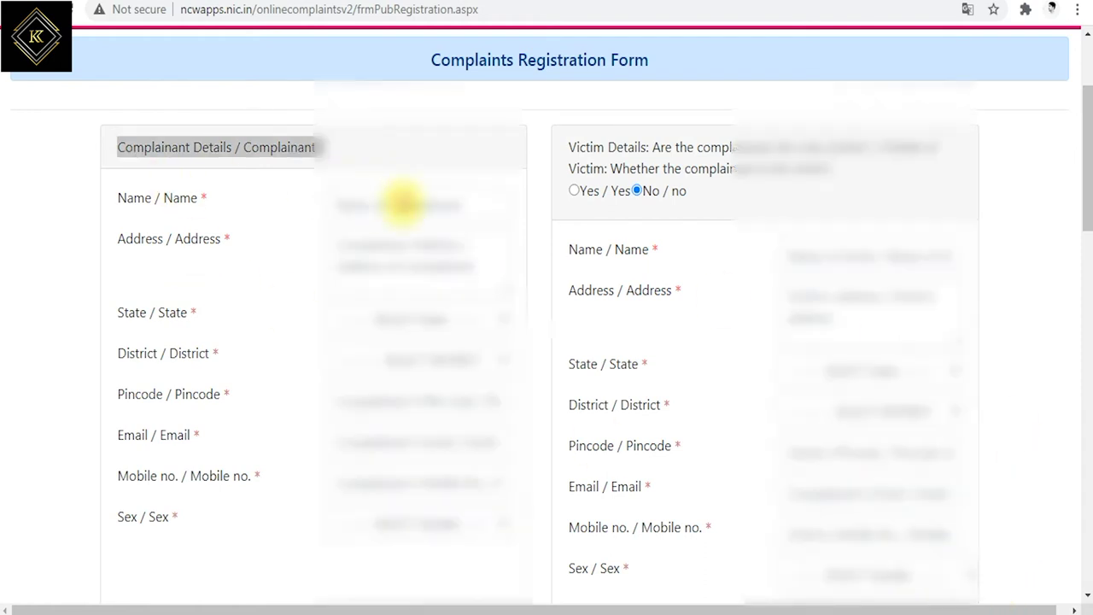
Enter the complainant's name and a two-line 'Test address'
{"action": "left_click", "coordinate": [401, 205]}
{"action": "type", "text": "Te"}
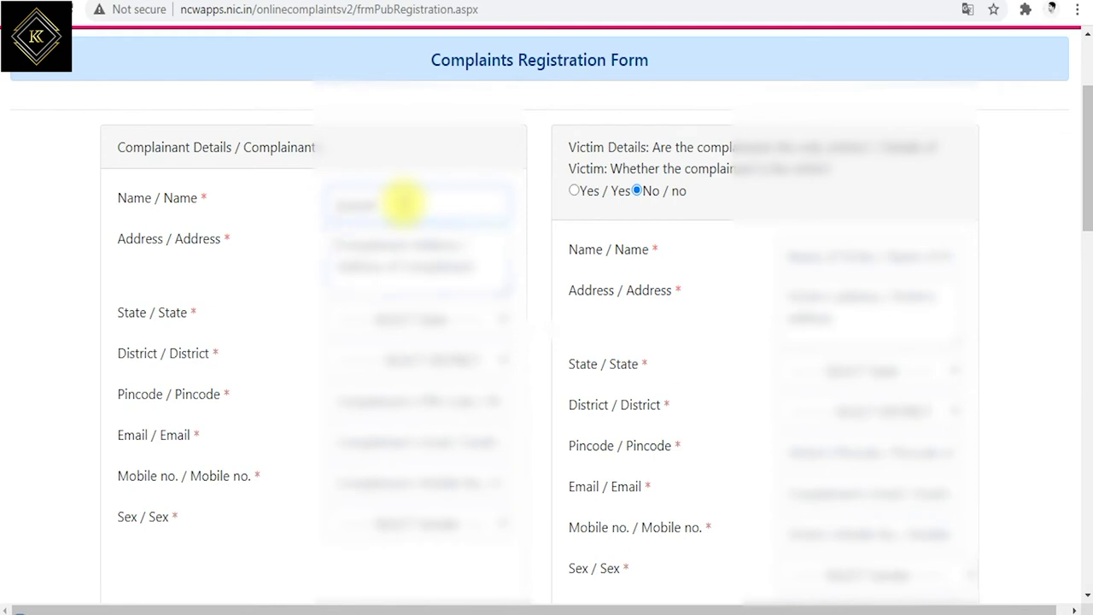
{"action": "key", "text": "Tab"}
{"action": "type", "text": "Te"}
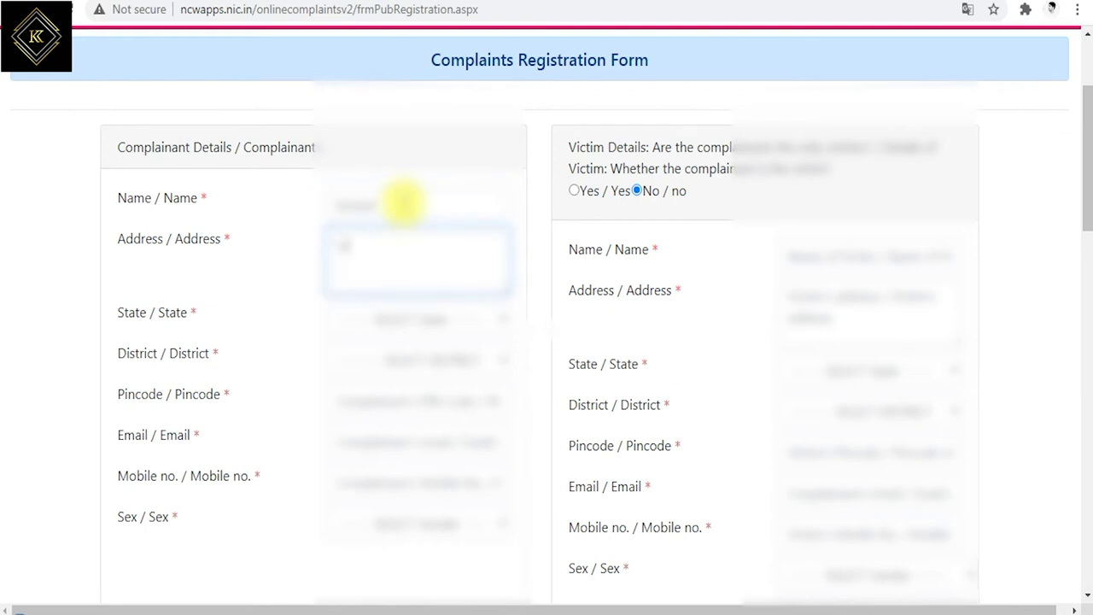
{"action": "type", "text": "st addr"}
{"action": "key", "text": "Return"}
{"action": "type", "text": "ess"}
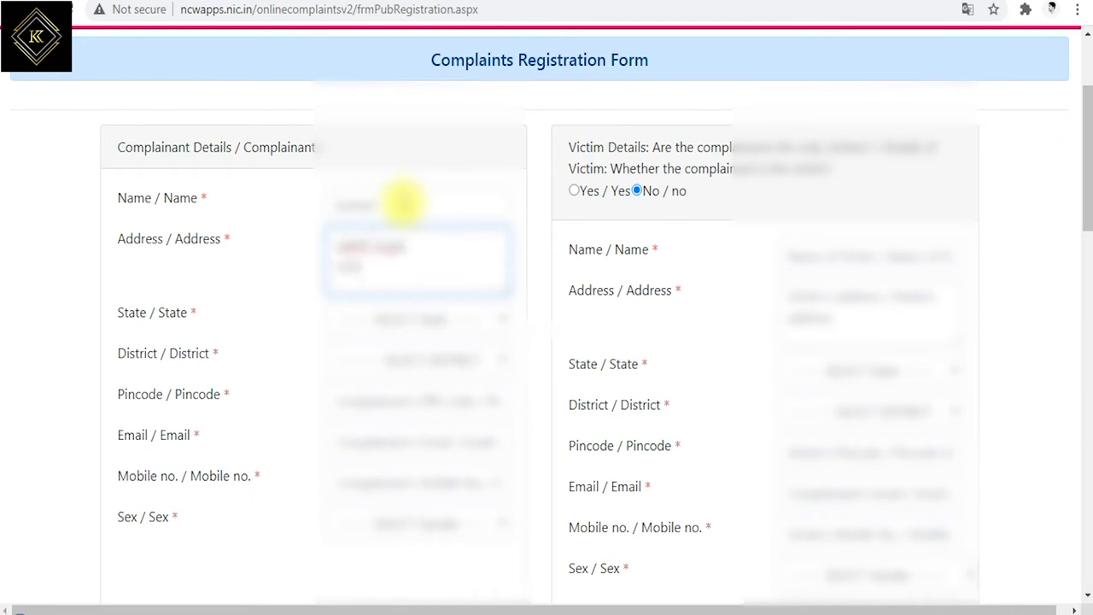
{"action": "key", "text": "Tab"}
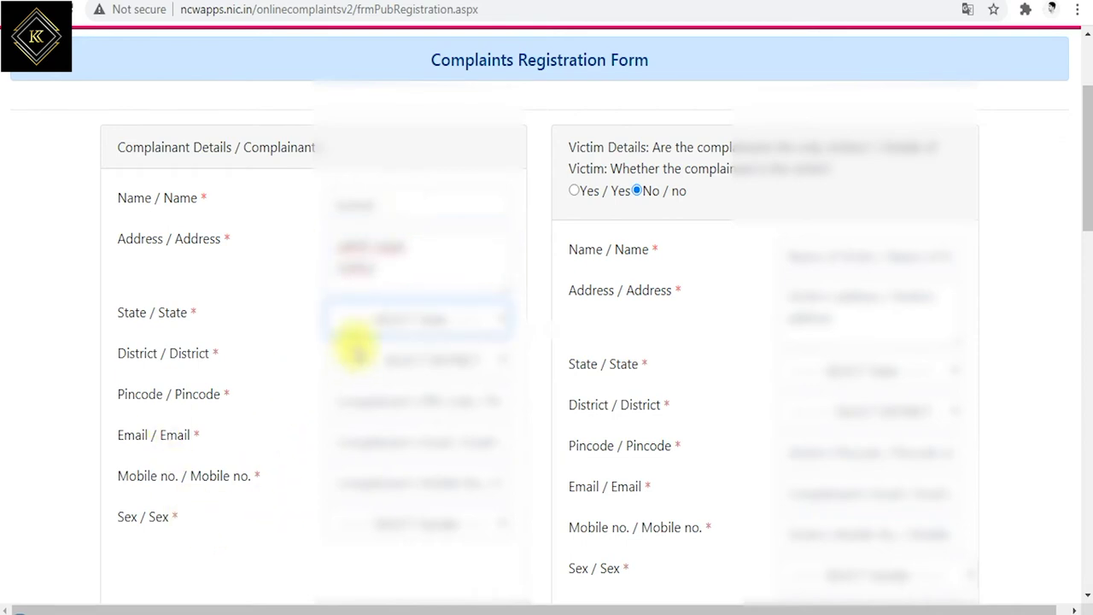
Set the complainant's state to Tamil Nadu, choose a district, and enter the pincode
{"action": "left_click", "coordinate": [367, 321]}
{"action": "scroll", "coordinate": [414, 213], "scroll_direction": "down", "scroll_amount": 6}
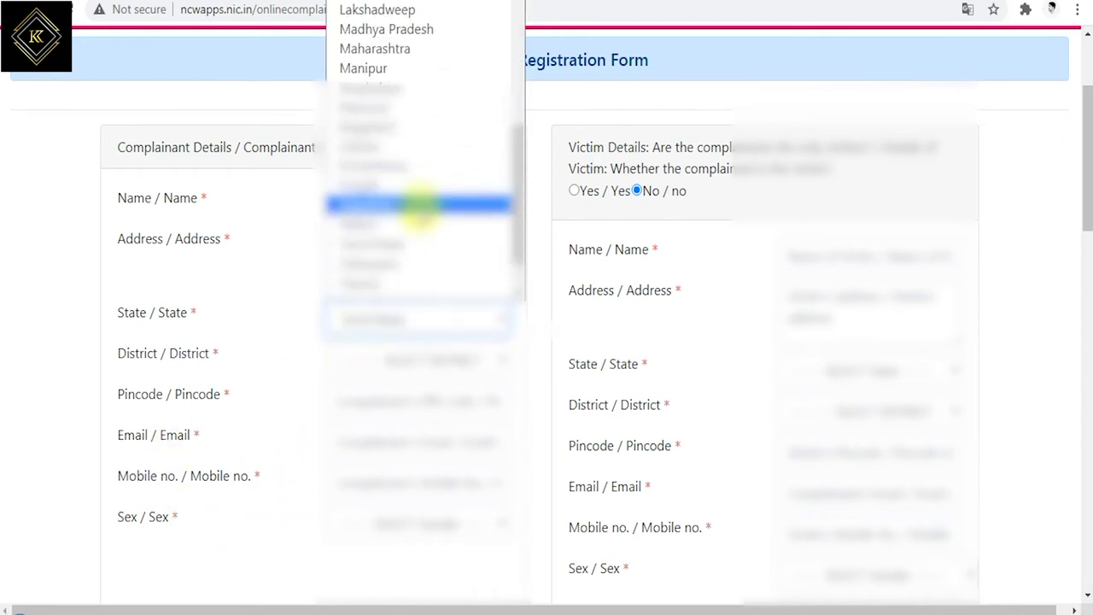
{"action": "left_click", "coordinate": [408, 243]}
{"action": "scroll", "coordinate": [433, 451], "scroll_direction": "down", "scroll_amount": 4}
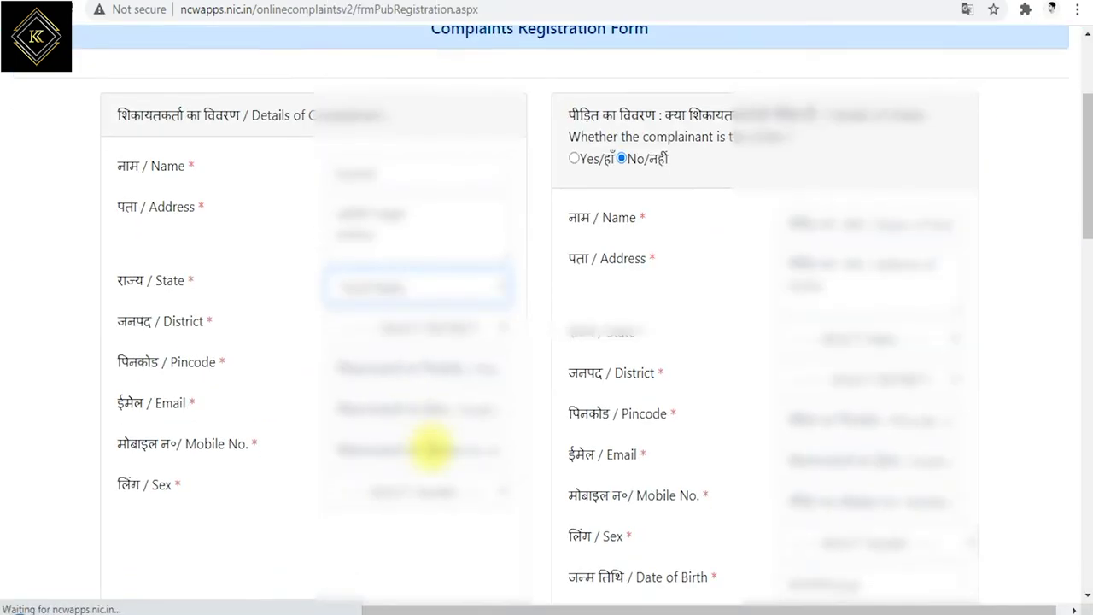
{"action": "left_click", "coordinate": [359, 183]}
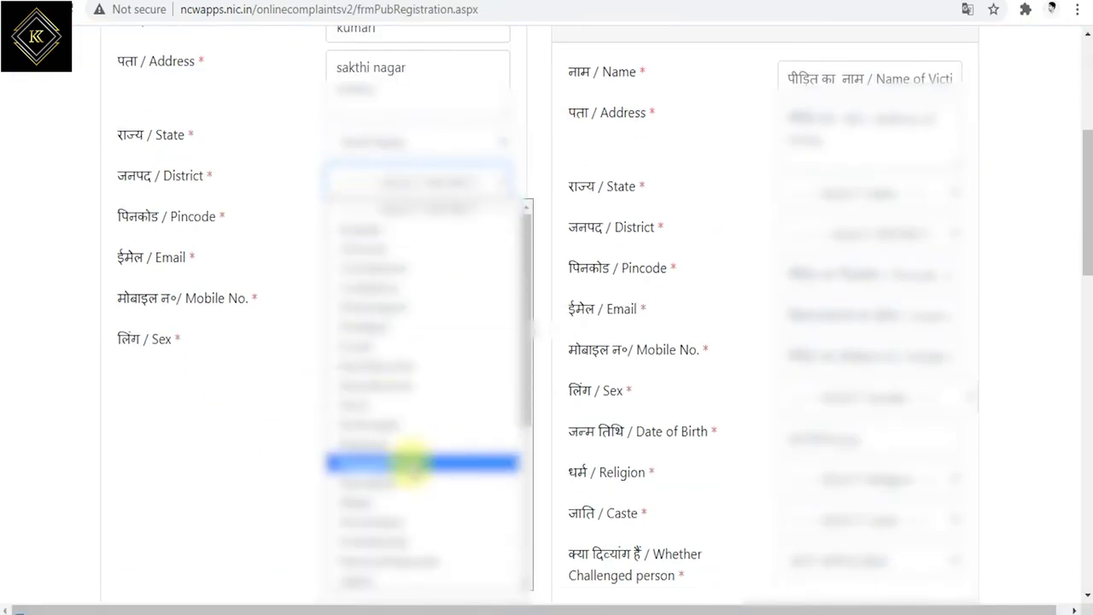
{"action": "left_click", "coordinate": [361, 581]}
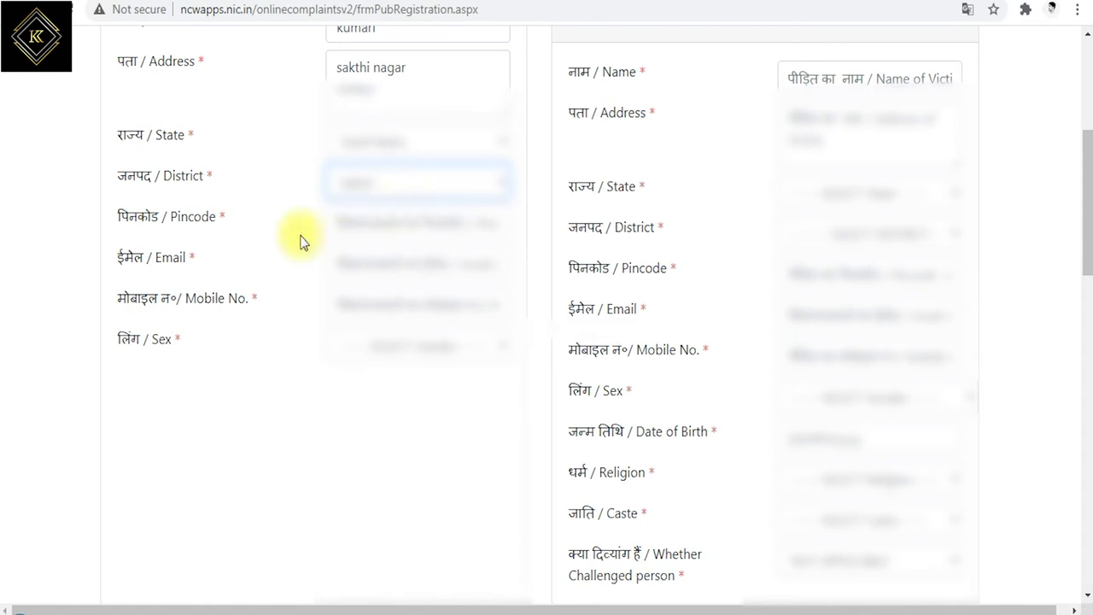
{"action": "left_click", "coordinate": [456, 223]}
{"action": "type", "text": "62"}
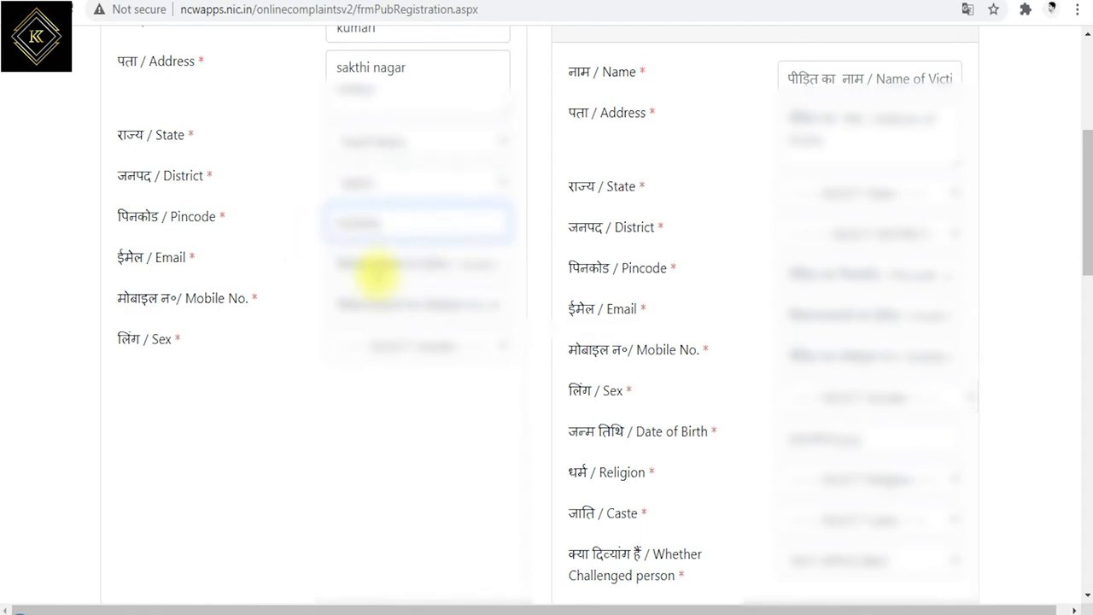
{"action": "scroll", "coordinate": [675, 239], "scroll_direction": "up", "scroll_amount": 5}
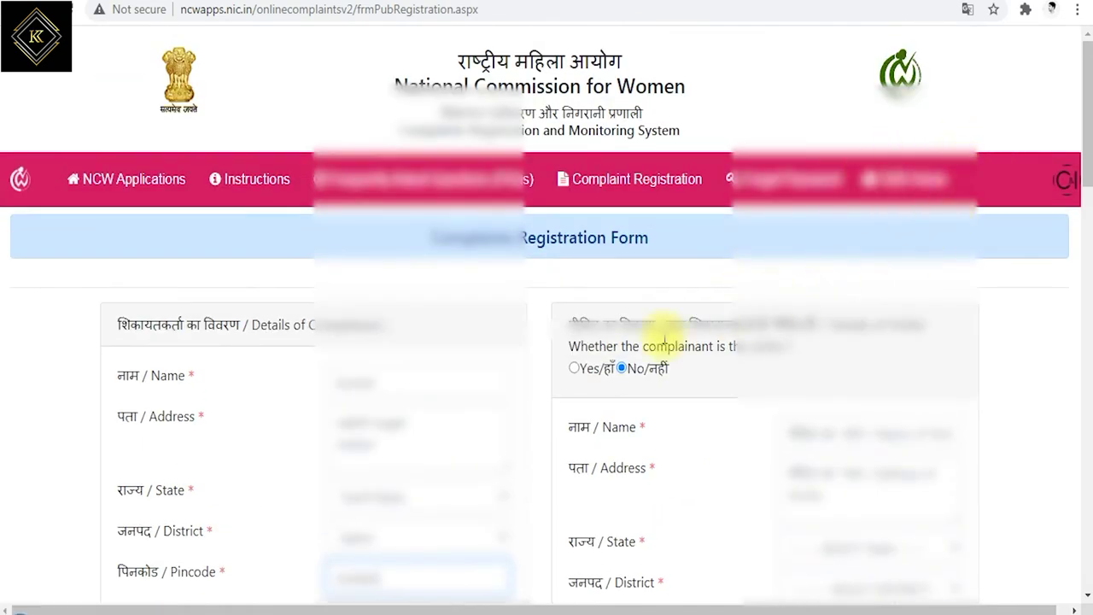
{"action": "scroll", "coordinate": [478, 410], "scroll_direction": "down", "scroll_amount": 3}
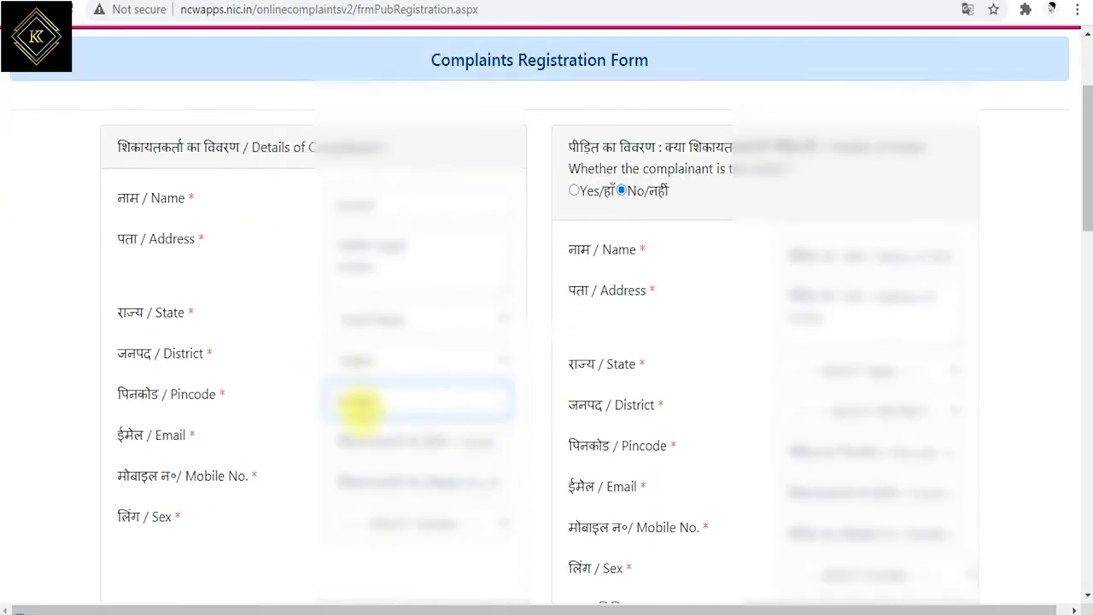
{"action": "scroll", "coordinate": [350, 444], "scroll_direction": "down", "scroll_amount": 1}
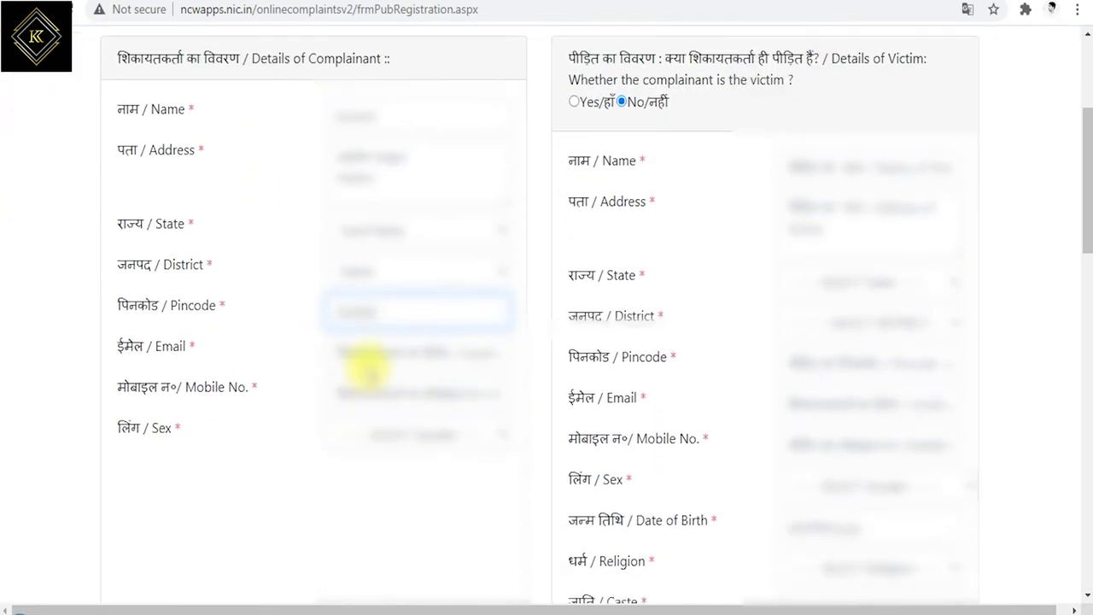
Fill in the complainant's e-mail address and mobile number
{"action": "left_click", "coordinate": [363, 352]}
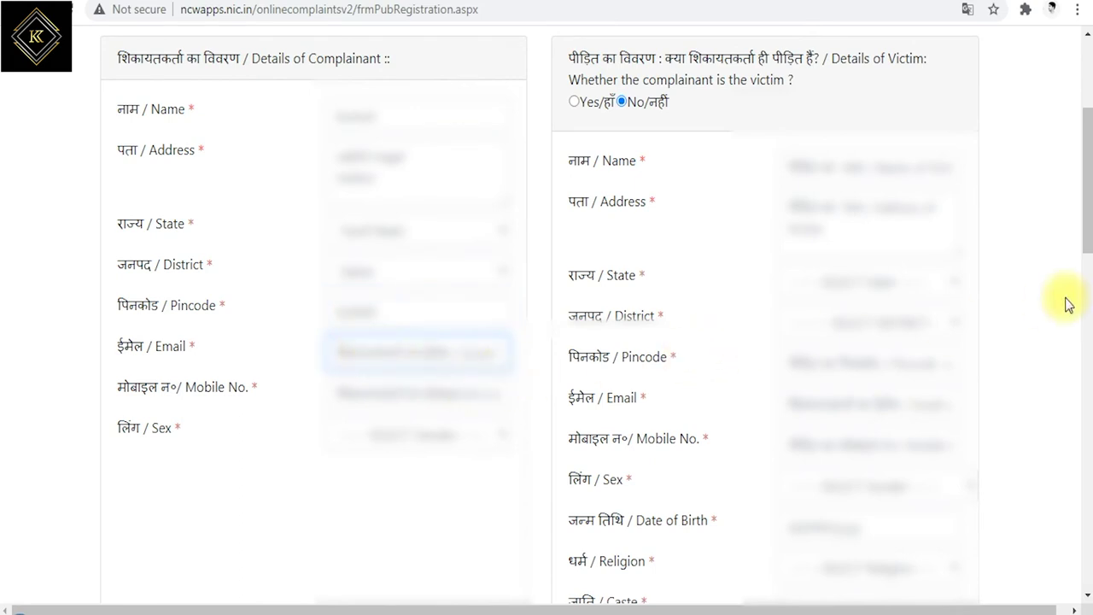
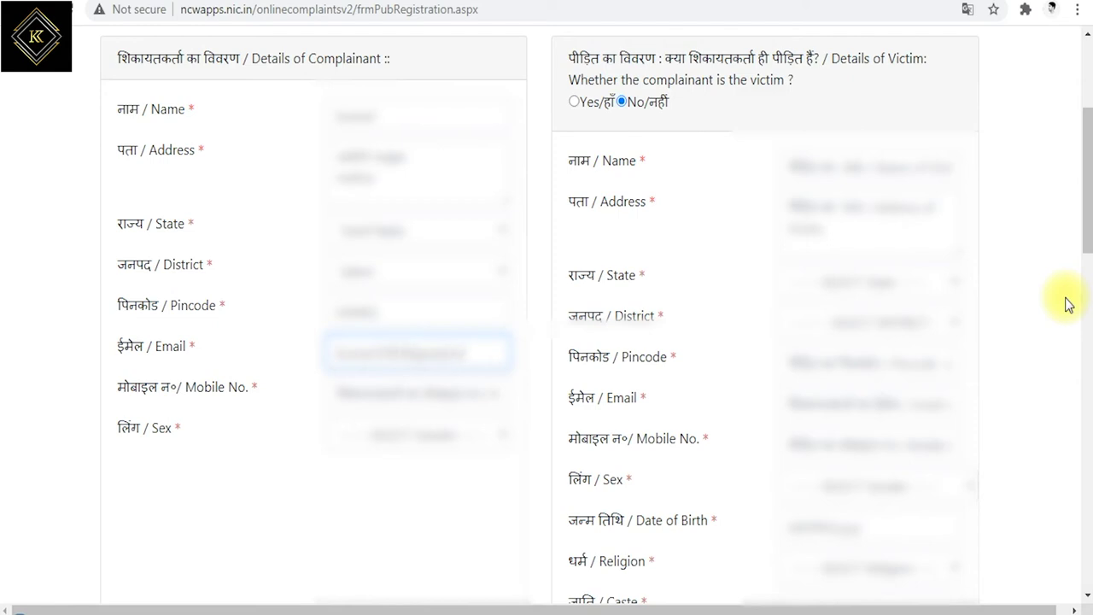
{"action": "key", "text": "Tab"}
{"action": "type", "text": "98"}
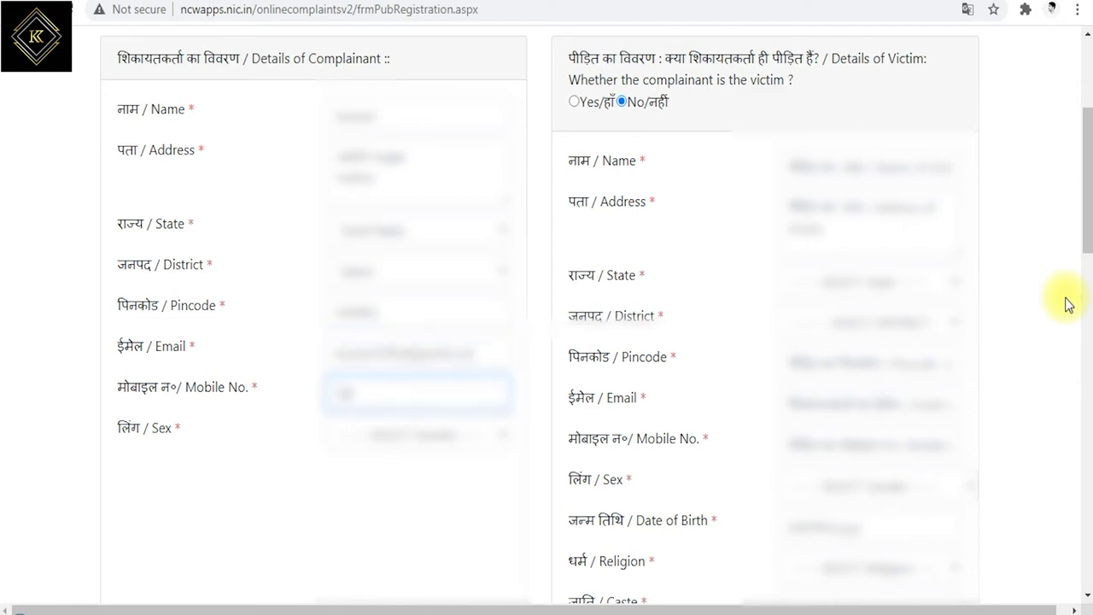
{"action": "type", "text": "4567"}
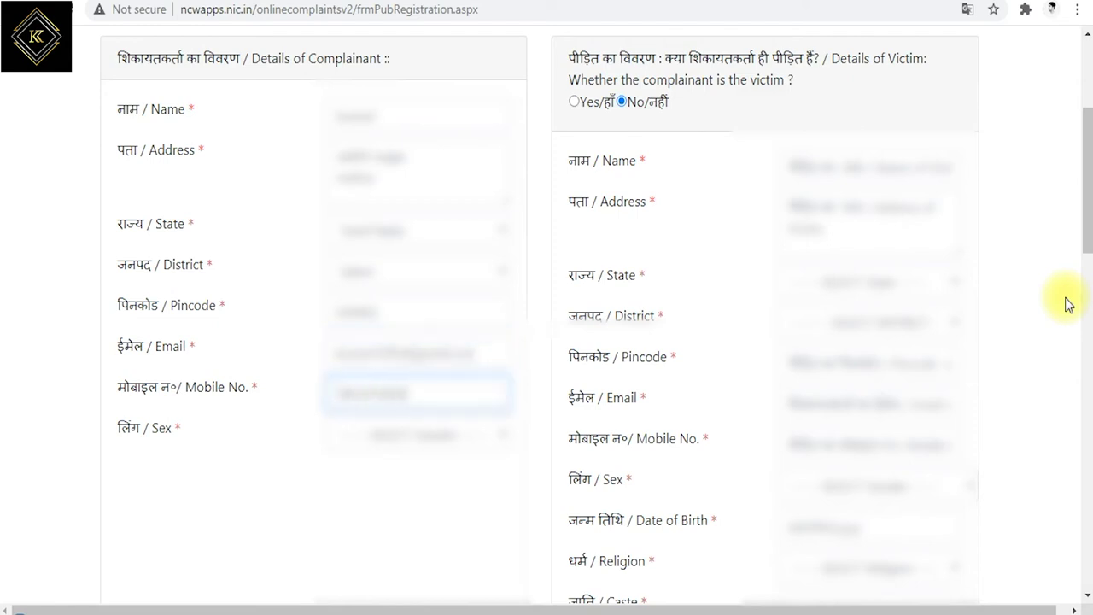
{"action": "left_click", "coordinate": [384, 434]}
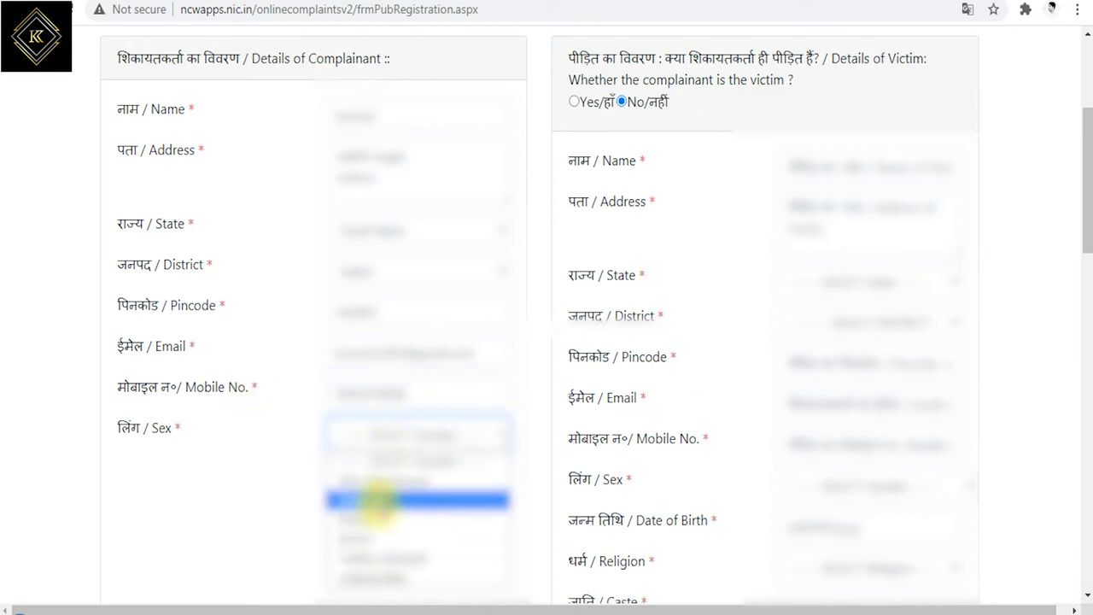
Choose the complainant's sex and answer Yes to the complainant being the victim, then review the victim details
{"action": "left_click", "coordinate": [380, 502]}
{"action": "scroll", "coordinate": [518, 302], "scroll_direction": "up", "scroll_amount": 3}
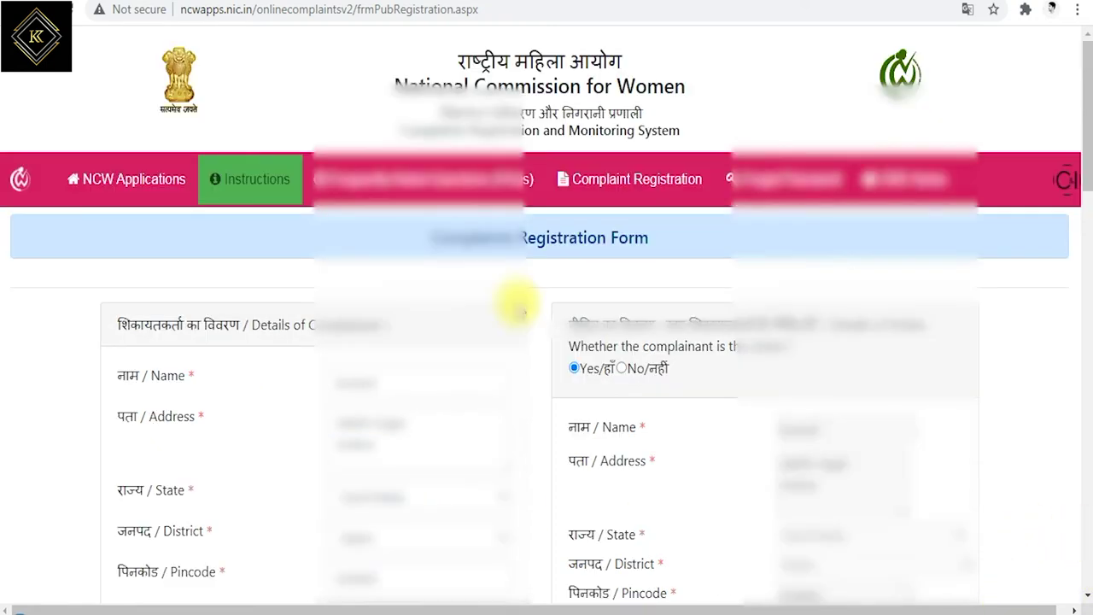
{"action": "left_click", "coordinate": [573, 367]}
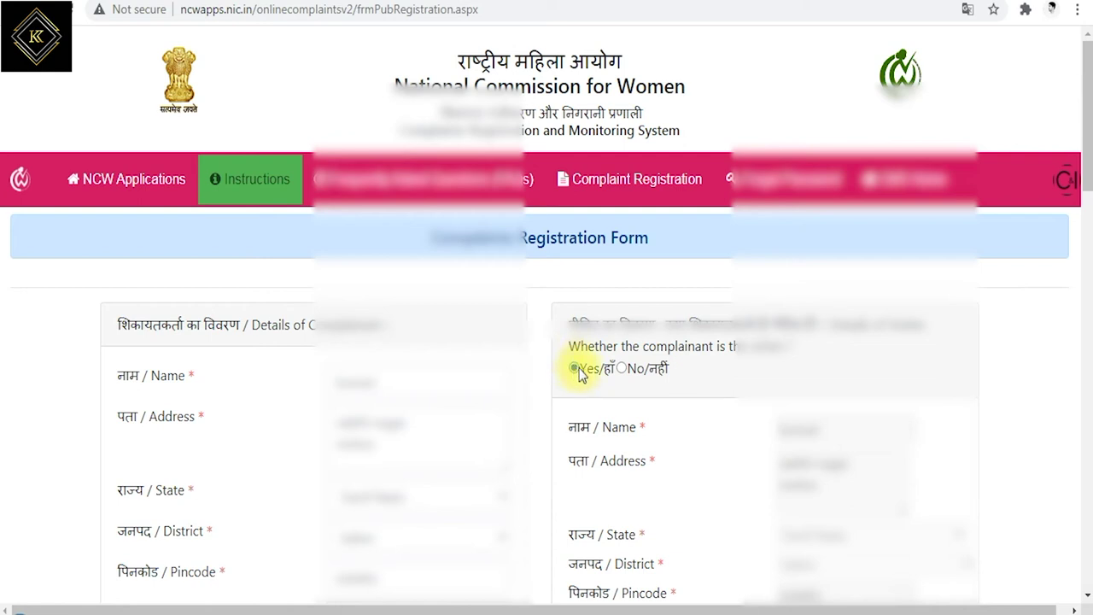
{"action": "scroll", "coordinate": [584, 371], "scroll_direction": "down", "scroll_amount": 1}
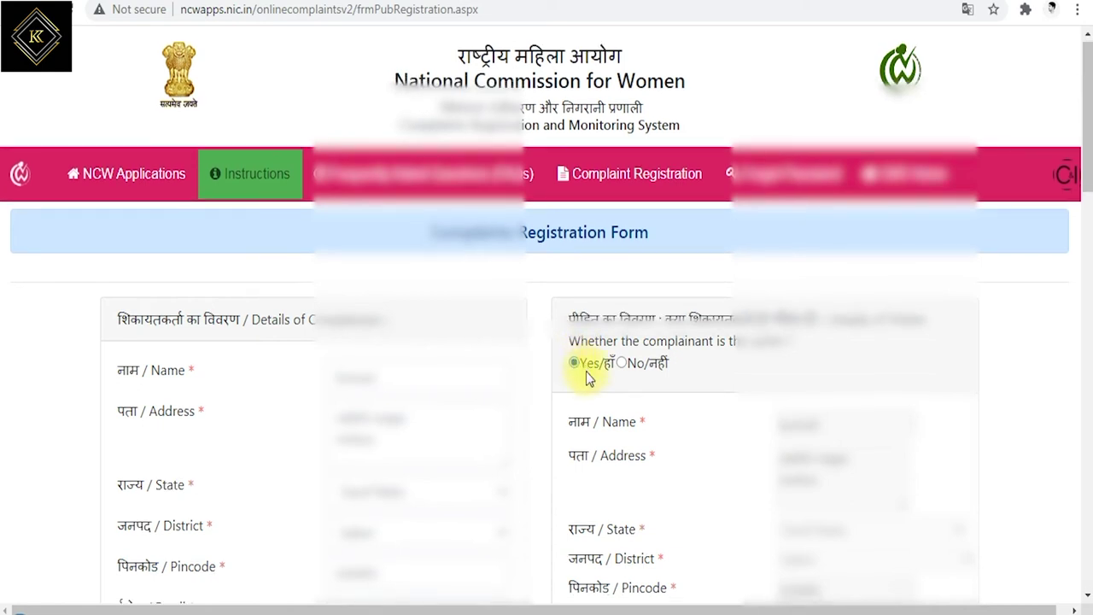
{"action": "scroll", "coordinate": [586, 371], "scroll_direction": "down", "scroll_amount": 2}
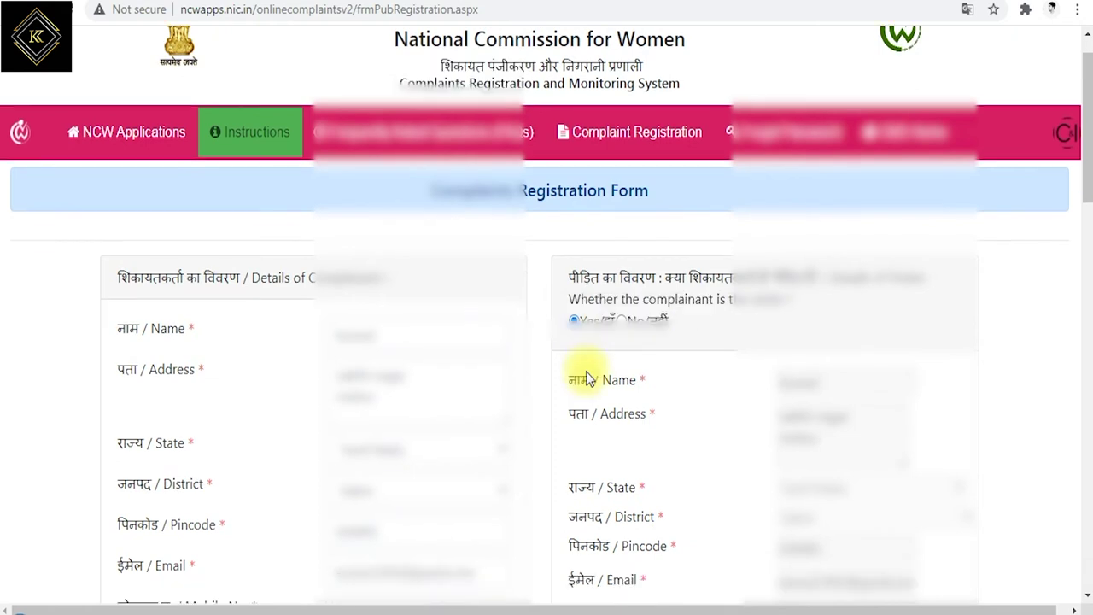
{"action": "scroll", "coordinate": [586, 371], "scroll_direction": "down", "scroll_amount": 2}
{"action": "scroll", "coordinate": [586, 371], "scroll_direction": "down", "scroll_amount": 1}
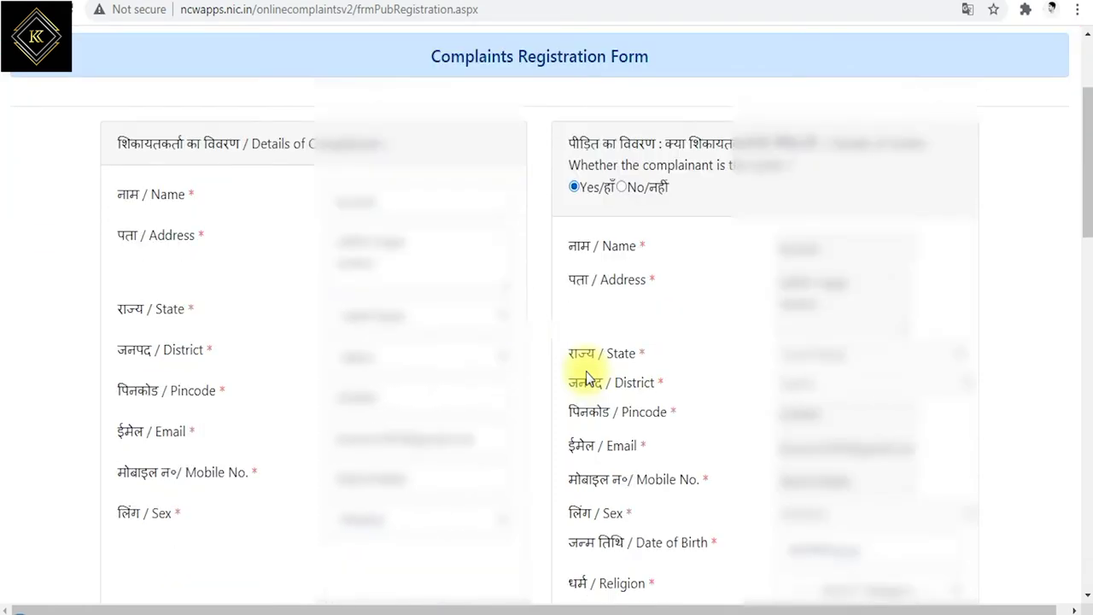
{"action": "scroll", "coordinate": [586, 371], "scroll_direction": "down", "scroll_amount": 1}
{"action": "scroll", "coordinate": [585, 372], "scroll_direction": "down", "scroll_amount": 1}
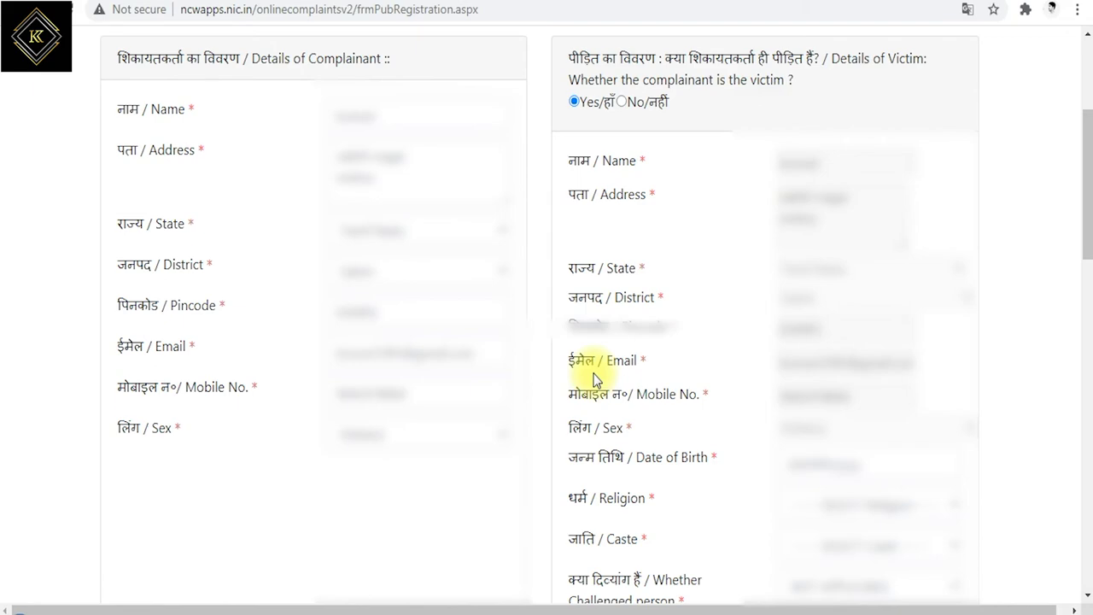
{"action": "scroll", "coordinate": [595, 380], "scroll_direction": "down", "scroll_amount": 3}
{"action": "scroll", "coordinate": [776, 313], "scroll_direction": "up", "scroll_amount": 2}
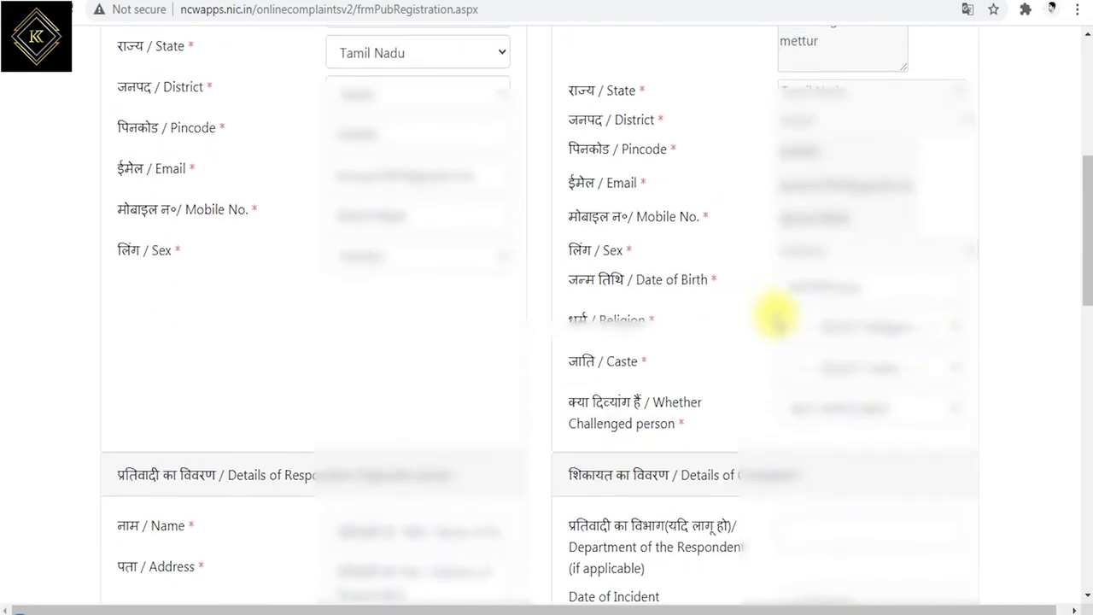
{"action": "scroll", "coordinate": [792, 291], "scroll_direction": "up", "scroll_amount": 2}
{"action": "scroll", "coordinate": [812, 337], "scroll_direction": "down", "scroll_amount": 1}
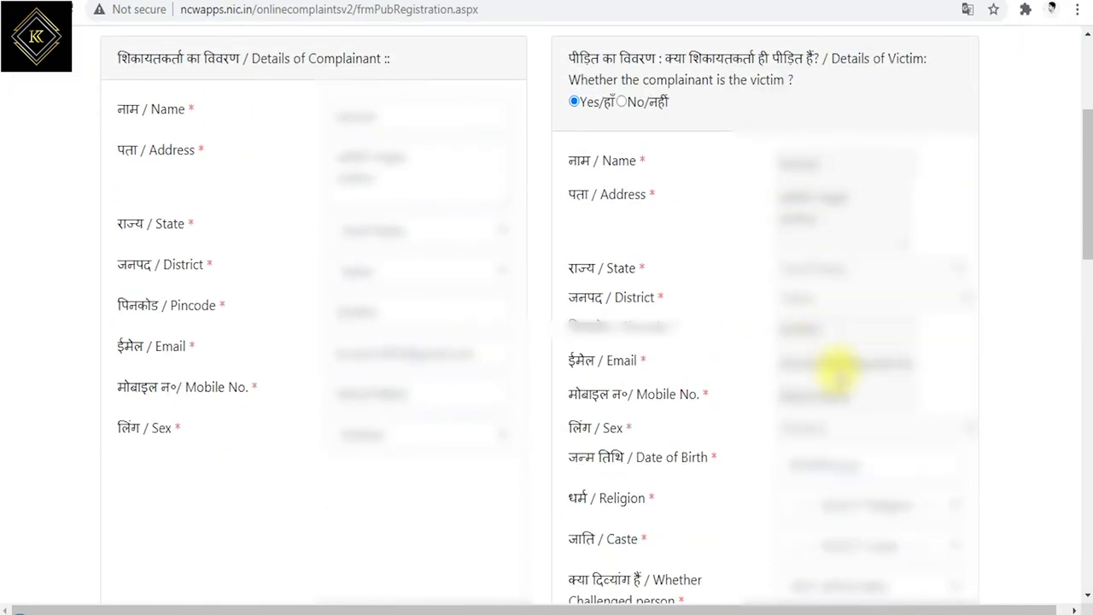
{"action": "scroll", "coordinate": [837, 366], "scroll_direction": "down", "scroll_amount": 3}
Set the victim's date of birth to a day in June 1992 using the calendar
{"action": "left_click", "coordinate": [815, 288]}
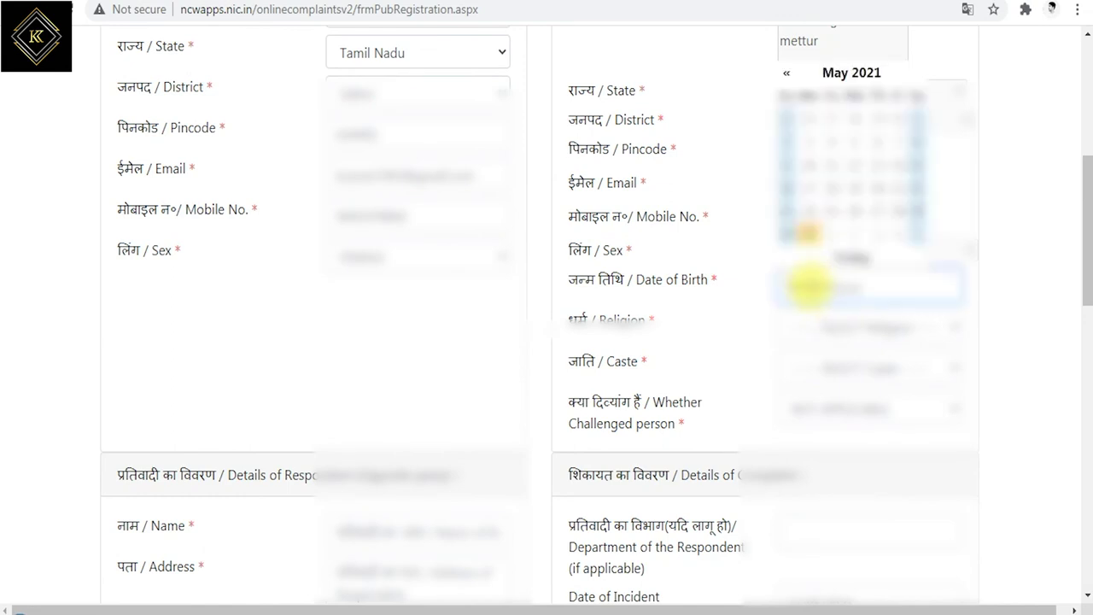
{"action": "left_click", "coordinate": [829, 75]}
{"action": "left_click", "coordinate": [785, 74]}
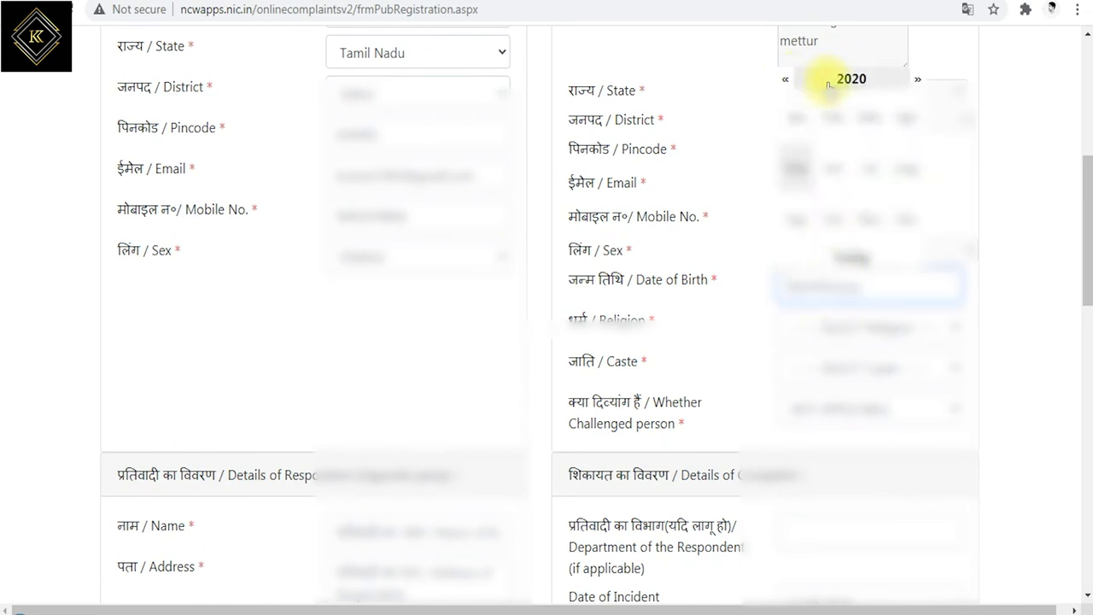
{"action": "left_click", "coordinate": [843, 68]}
{"action": "left_click", "coordinate": [829, 283]}
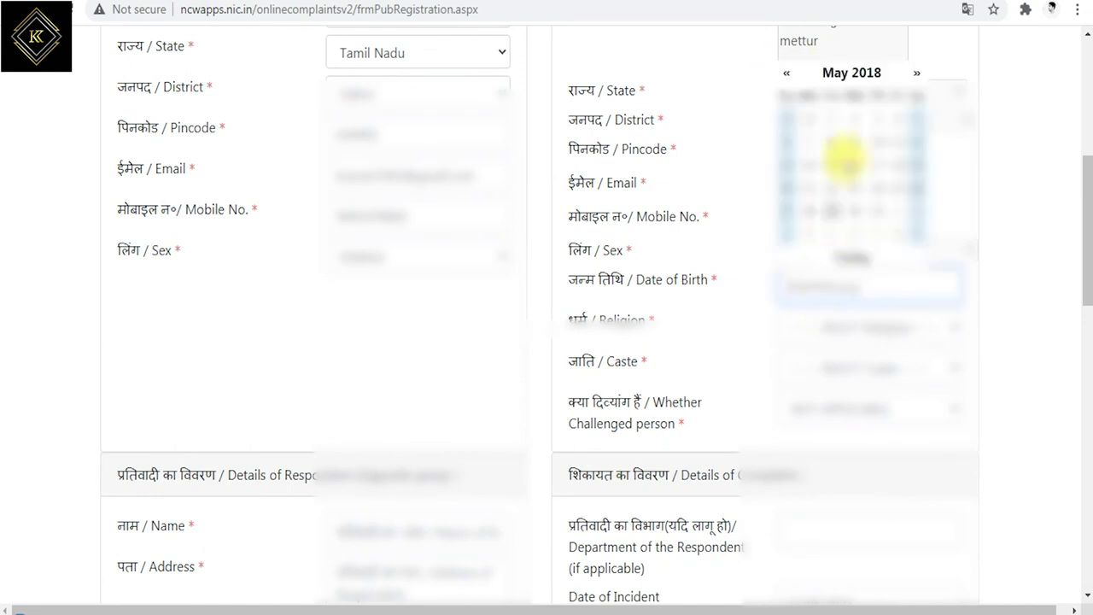
{"action": "left_click", "coordinate": [858, 78]}
{"action": "left_click", "coordinate": [845, 79]}
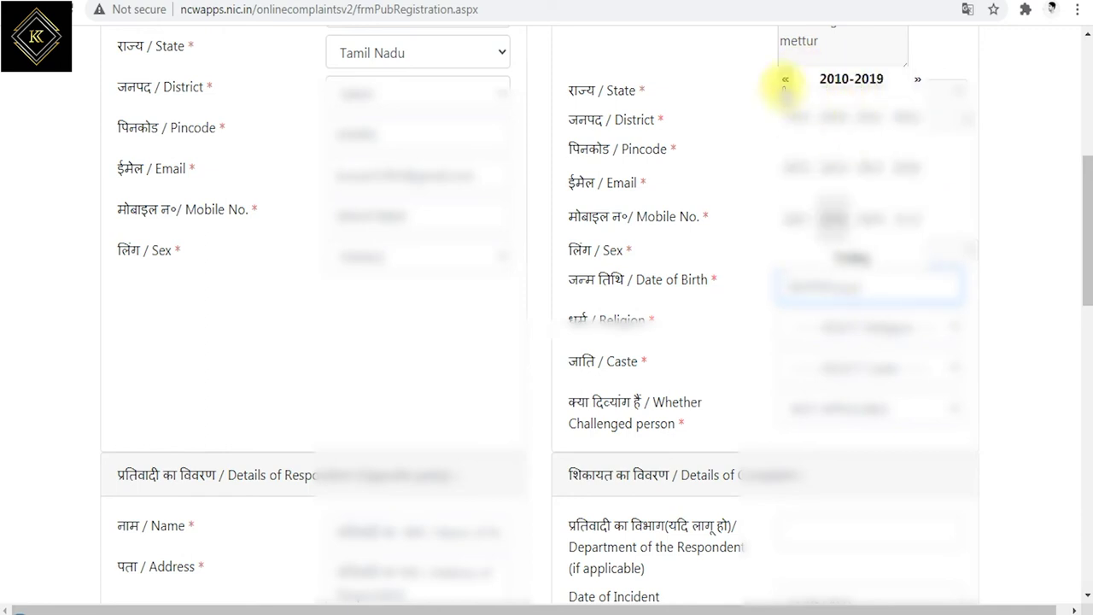
{"action": "left_click", "coordinate": [785, 79]}
{"action": "left_click", "coordinate": [786, 78]}
{"action": "left_click", "coordinate": [901, 117]}
{"action": "left_click", "coordinate": [832, 175]}
{"action": "left_click", "coordinate": [831, 189]}
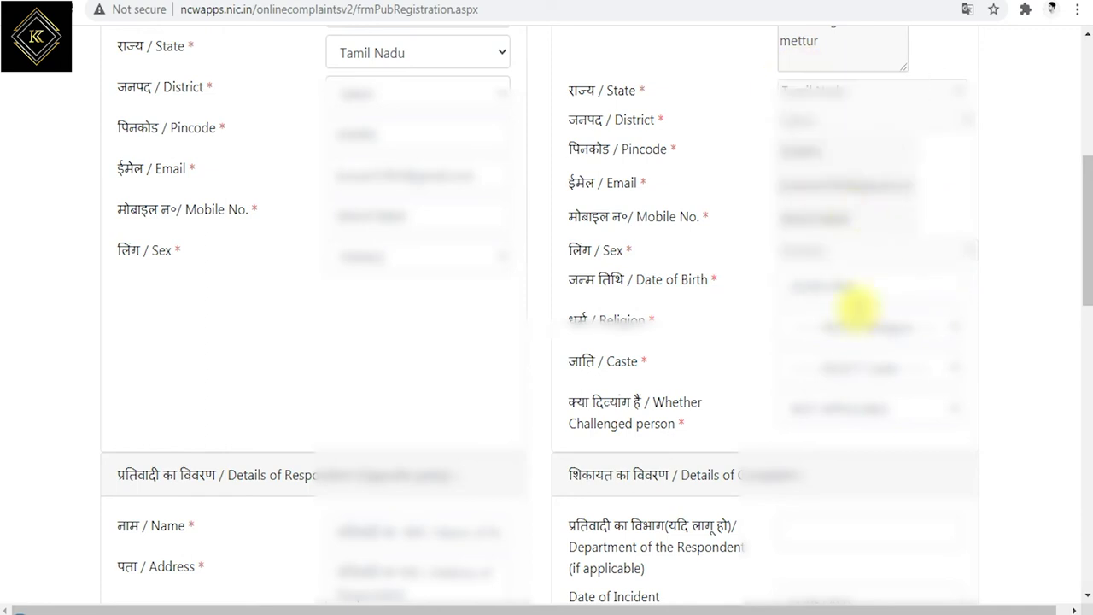
Choose the victim's religion and caste, and set challenged-person status to NOT APPLICABLE
{"action": "left_click", "coordinate": [892, 326]}
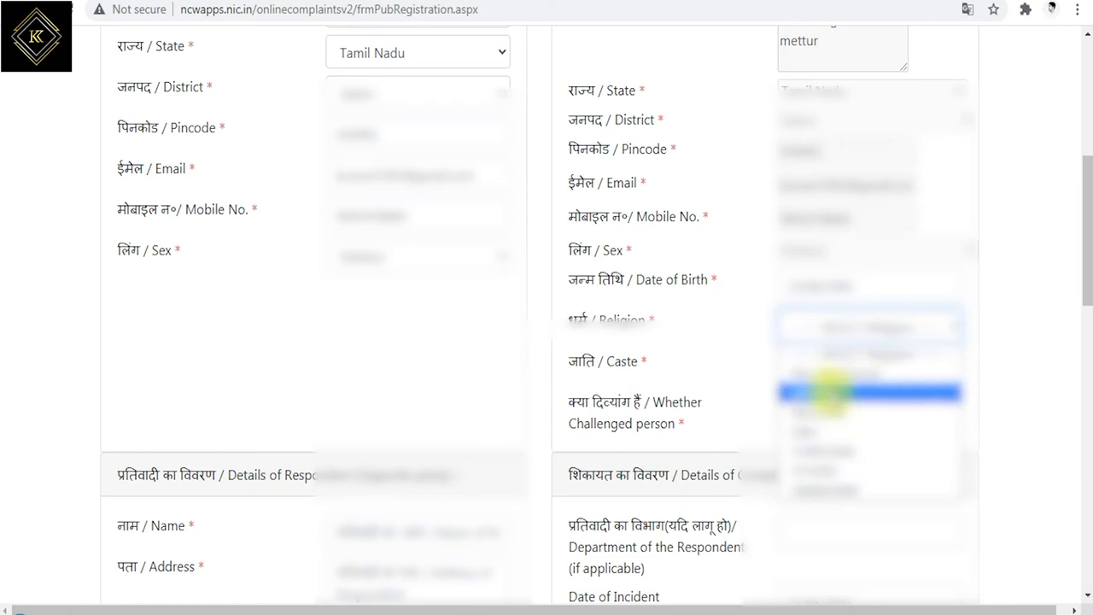
{"action": "left_click", "coordinate": [826, 391]}
{"action": "left_click", "coordinate": [878, 367]}
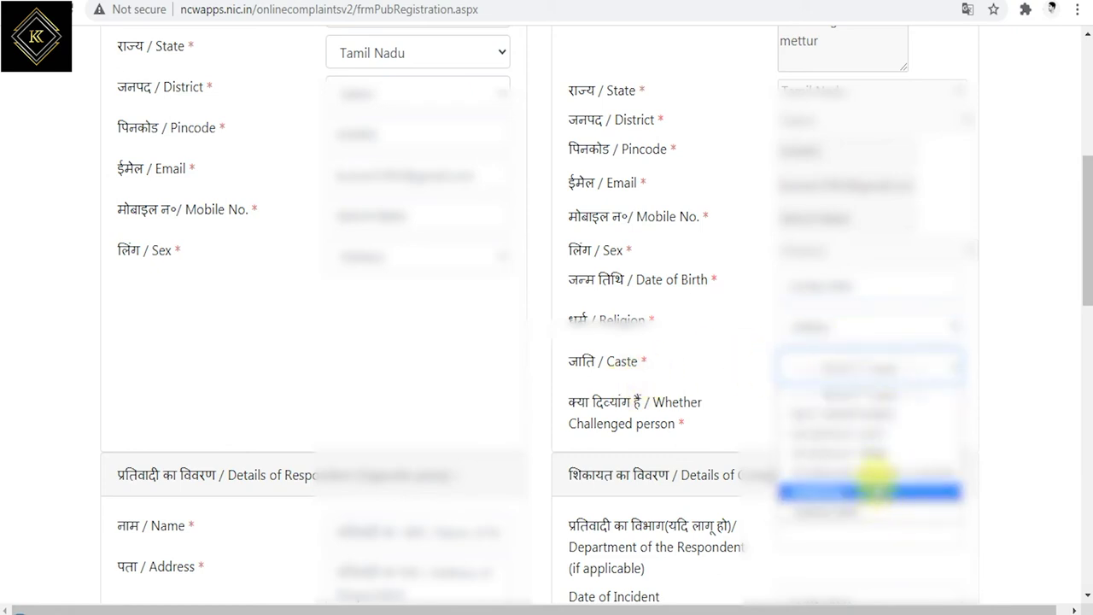
{"action": "left_click", "coordinate": [875, 488]}
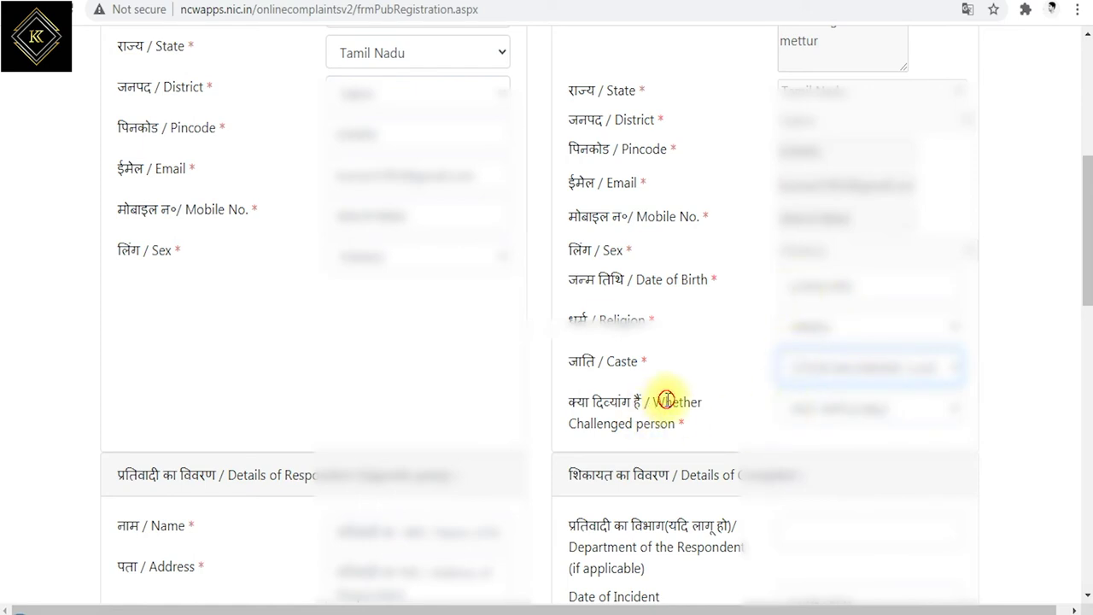
{"action": "left_click_drag", "start_coordinate": [665, 399], "coordinate": [683, 424]}
{"action": "left_click", "coordinate": [829, 406]}
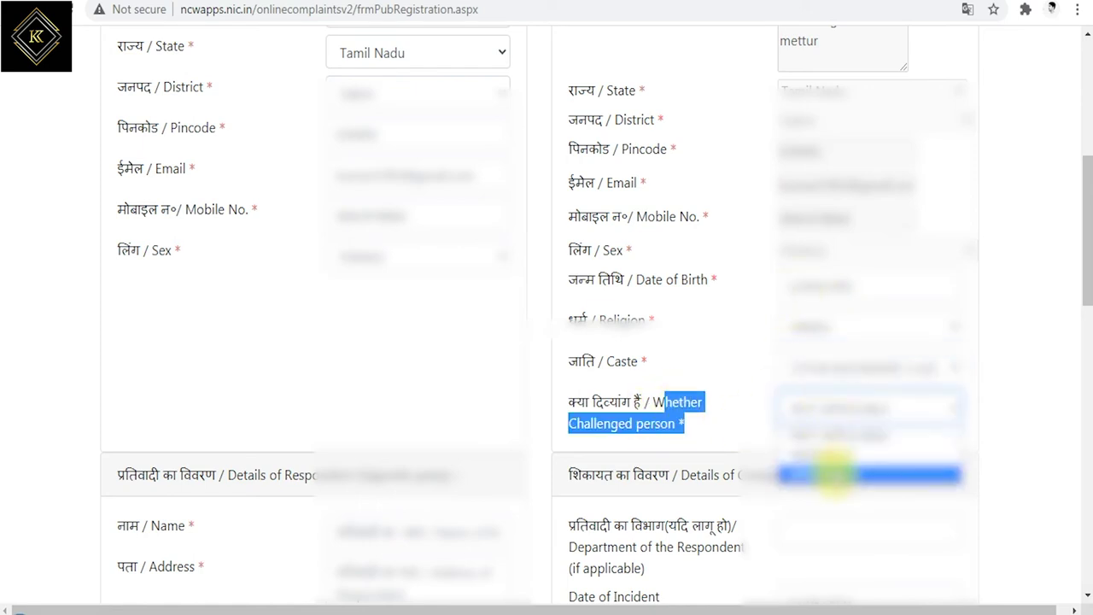
{"action": "left_click", "coordinate": [833, 436]}
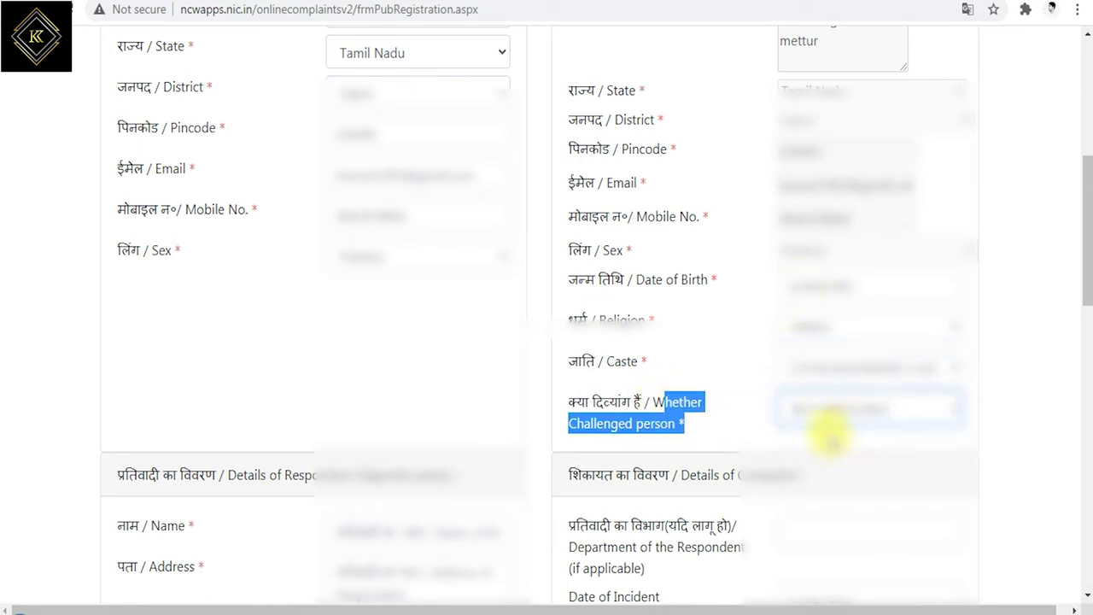
{"action": "left_click", "coordinate": [829, 414]}
{"action": "left_click", "coordinate": [815, 434]}
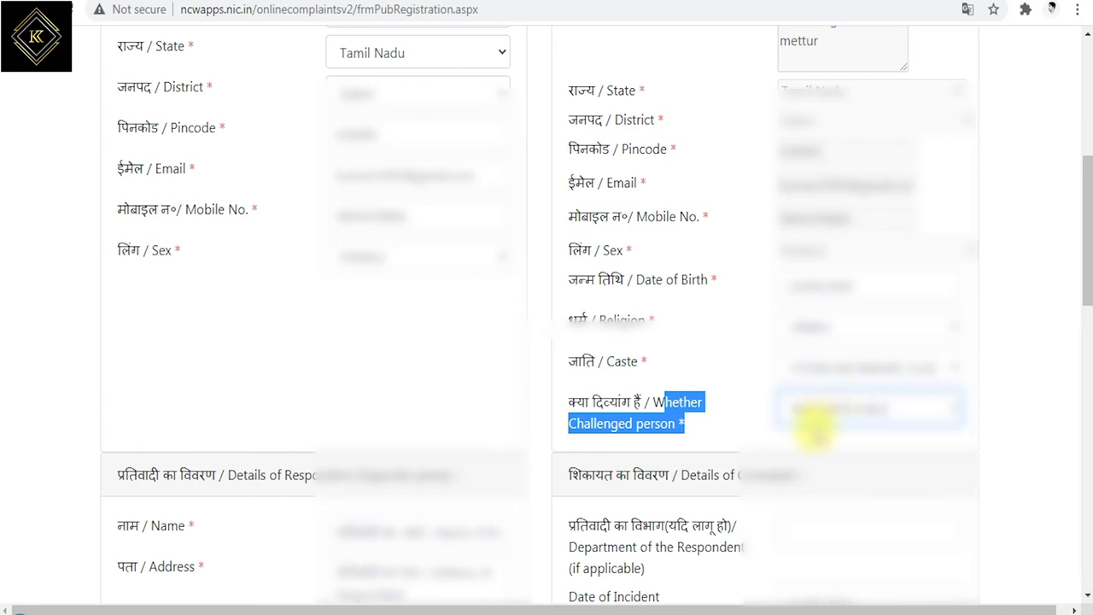
{"action": "scroll", "coordinate": [727, 452], "scroll_direction": "down", "scroll_amount": 4}
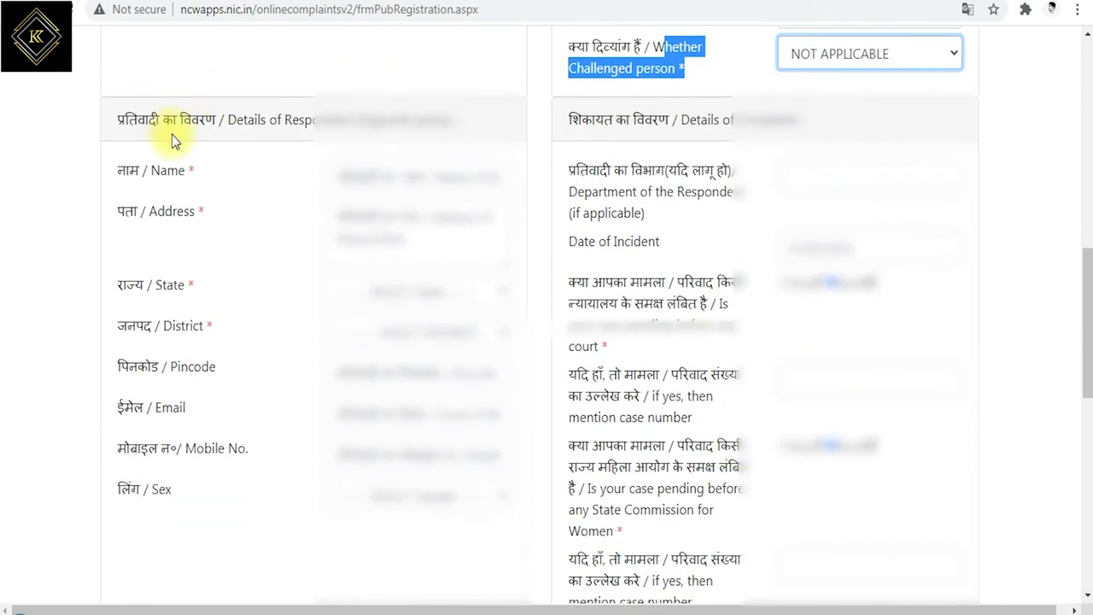
Enter the respondent's name and a two-line address
{"action": "left_click_drag", "start_coordinate": [229, 119], "coordinate": [446, 116]}
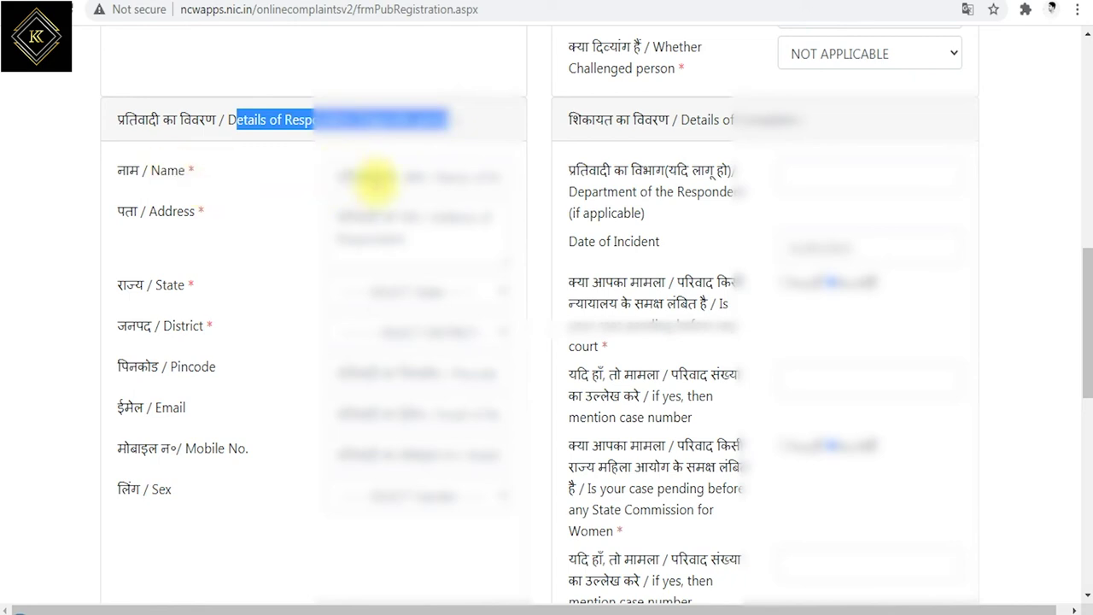
{"action": "left_click", "coordinate": [374, 177]}
{"action": "type", "text": "a"}
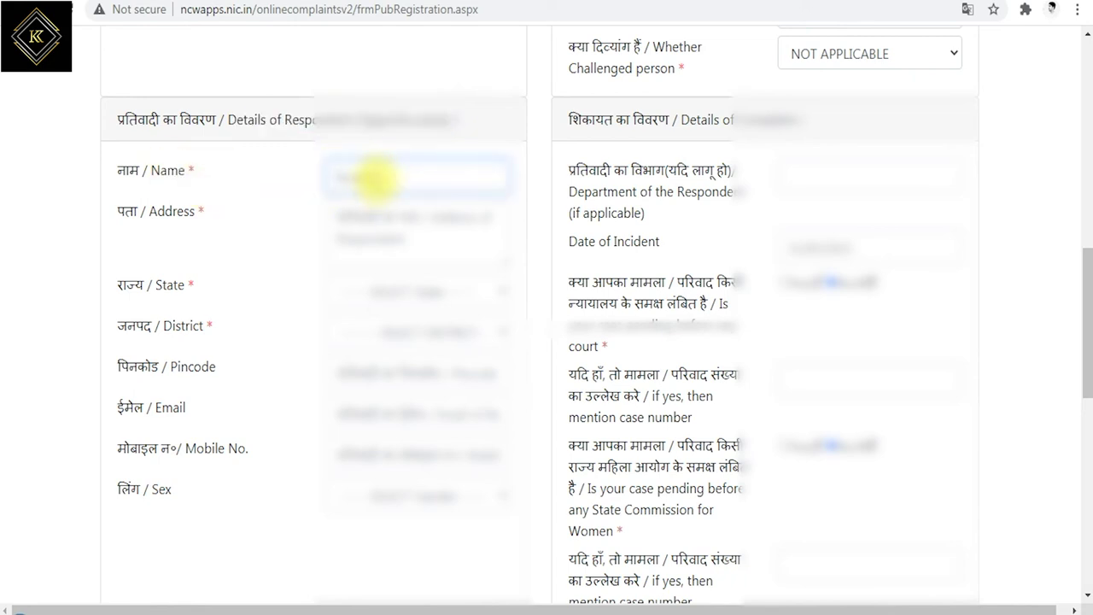
{"action": "left_click", "coordinate": [382, 224]}
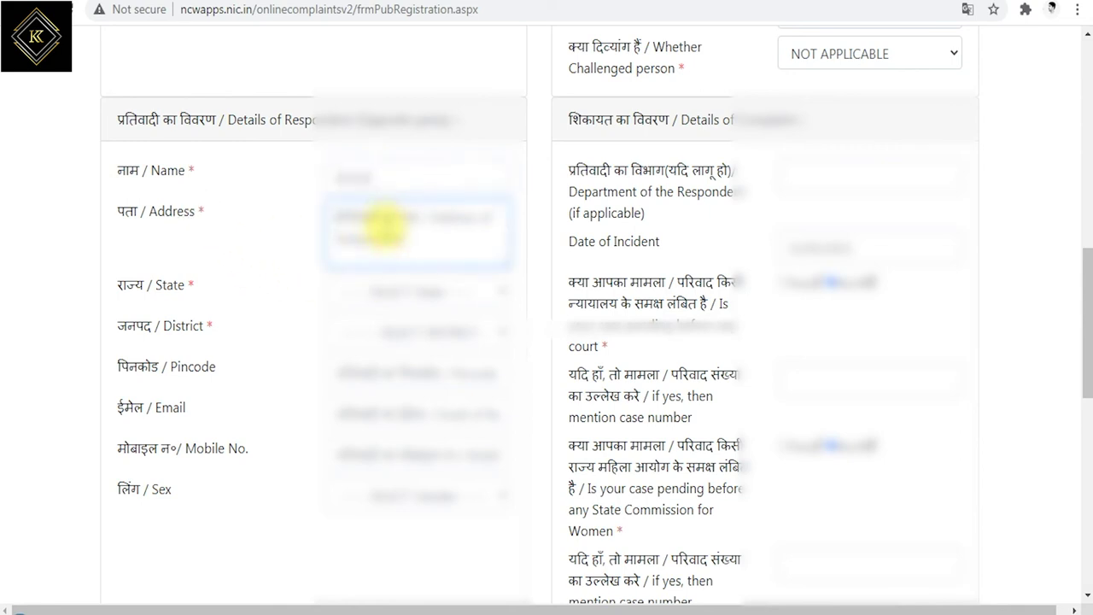
{"action": "type", "text": "a"}
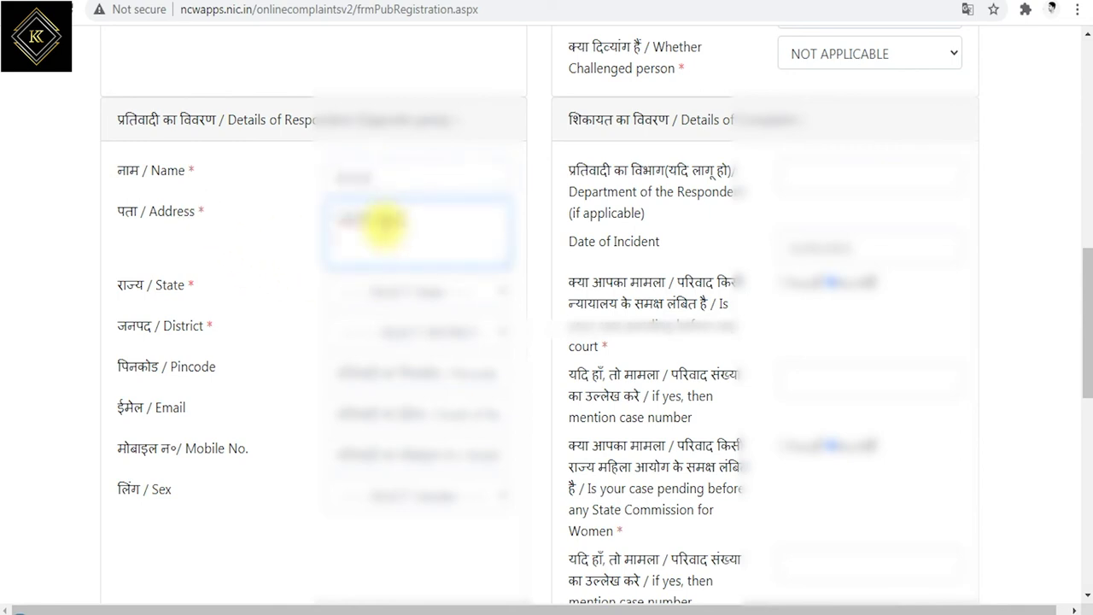
{"action": "key", "text": "Return"}
{"action": "type", "text": "abcd"}
Set the respondent's state to Tamil Nadu and district to Salem, and enter the pincode
{"action": "left_click", "coordinate": [426, 287]}
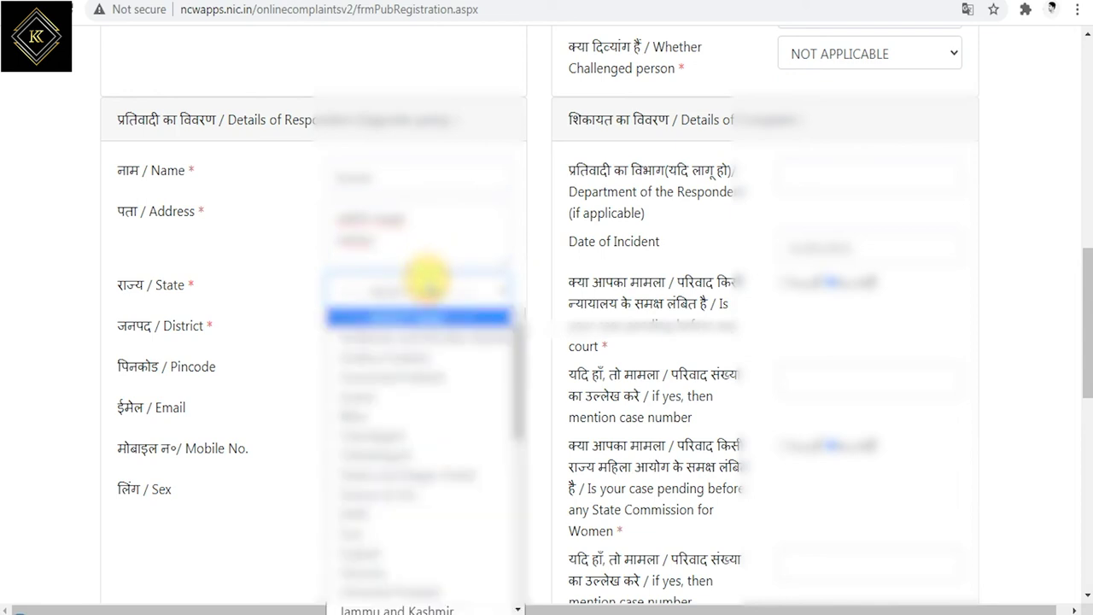
{"action": "key", "text": "s"}
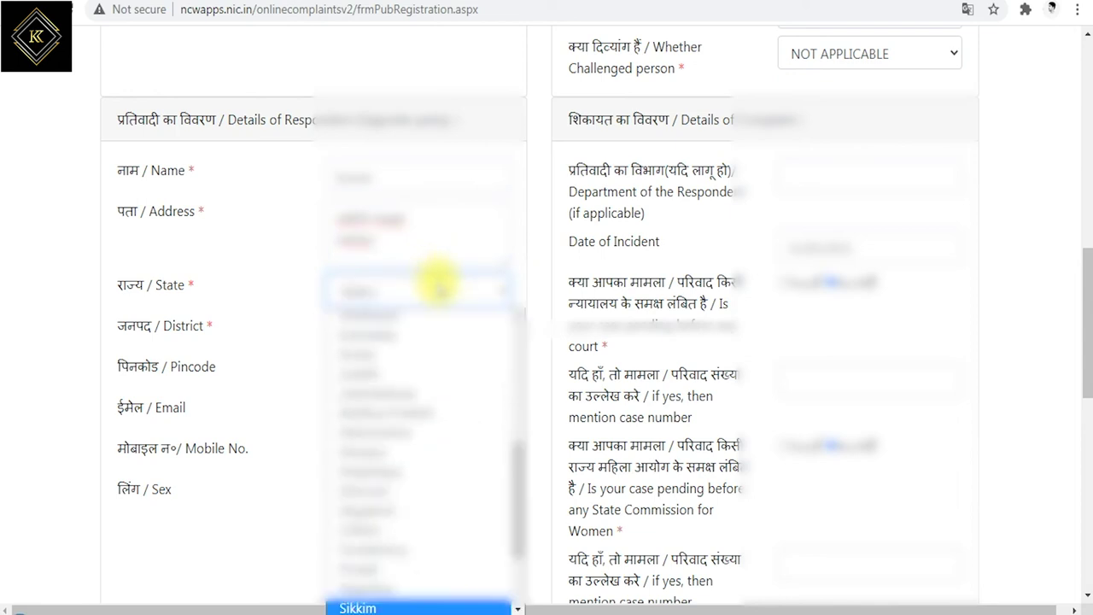
{"action": "key", "text": "Down"}
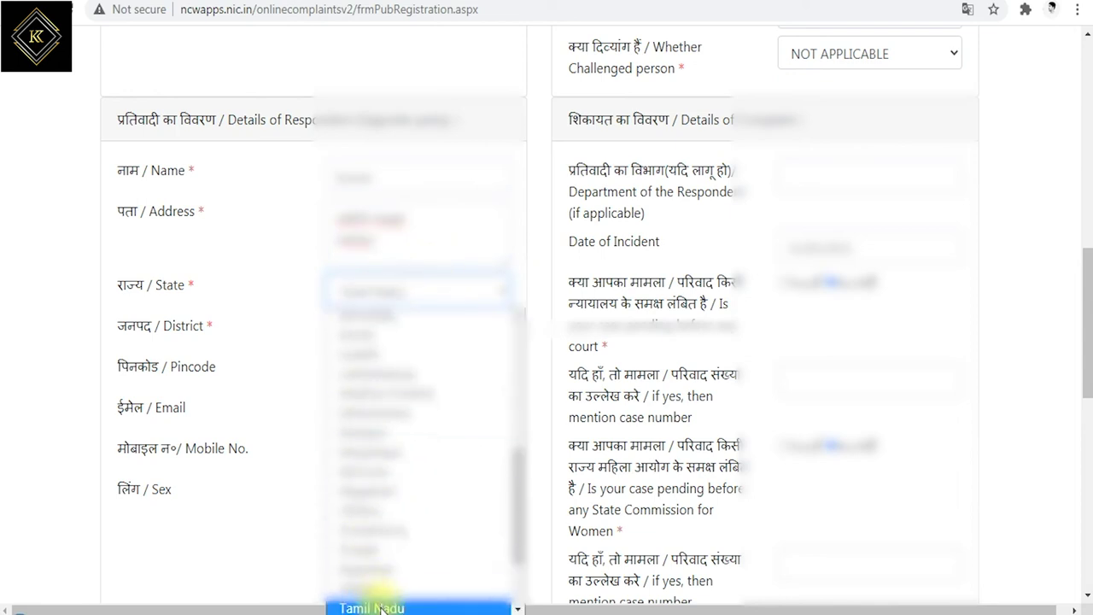
{"action": "left_click", "coordinate": [380, 606]}
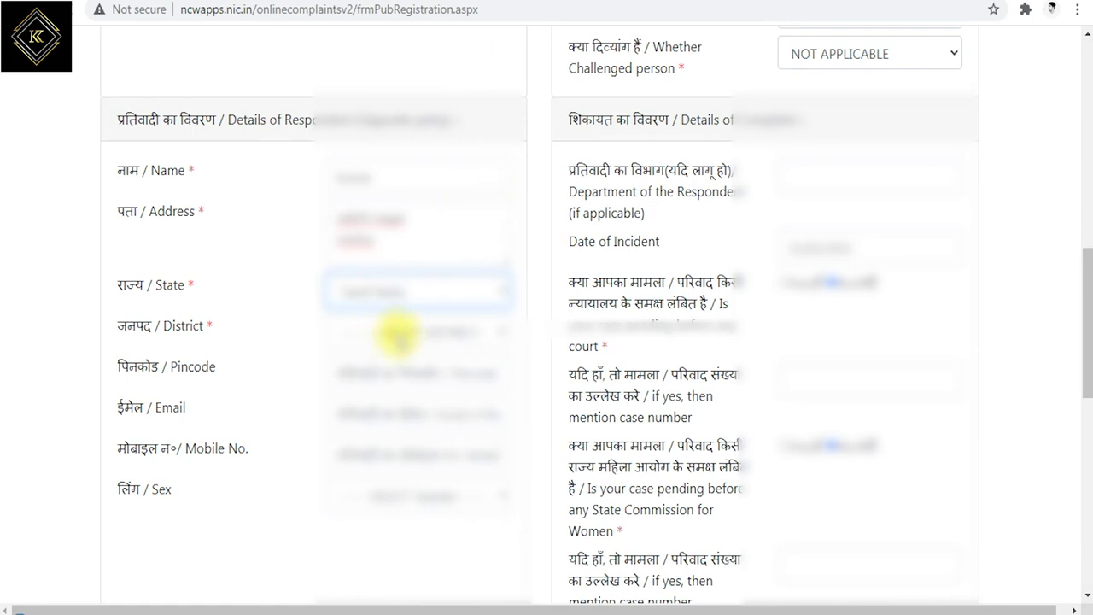
{"action": "scroll", "coordinate": [397, 333], "scroll_direction": "up", "scroll_amount": 1}
{"action": "left_click", "coordinate": [398, 361]}
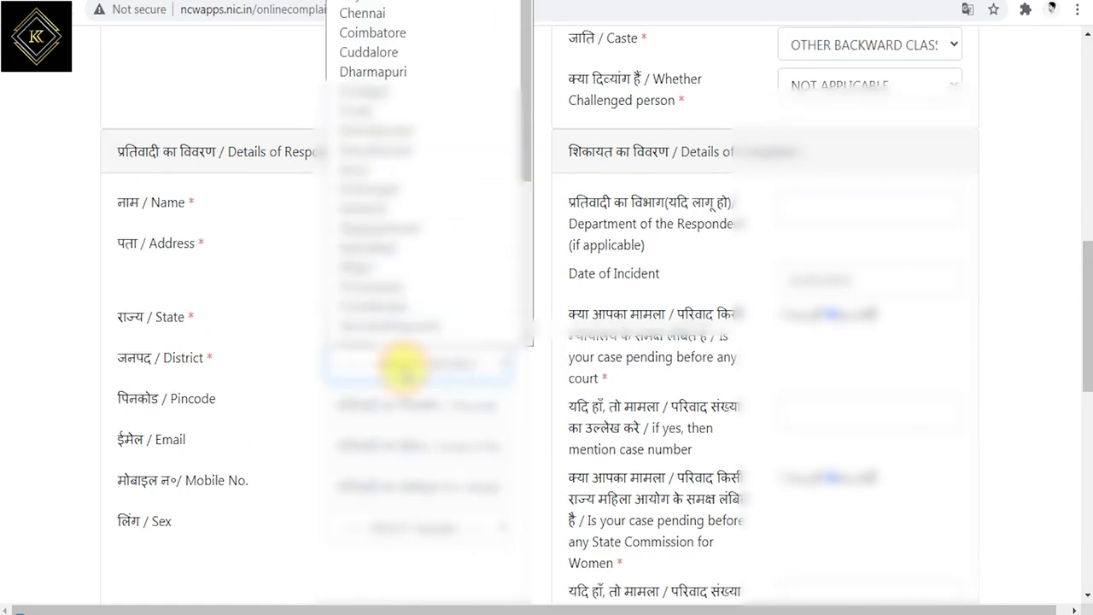
{"action": "scroll", "coordinate": [401, 257], "scroll_direction": "down", "scroll_amount": 3}
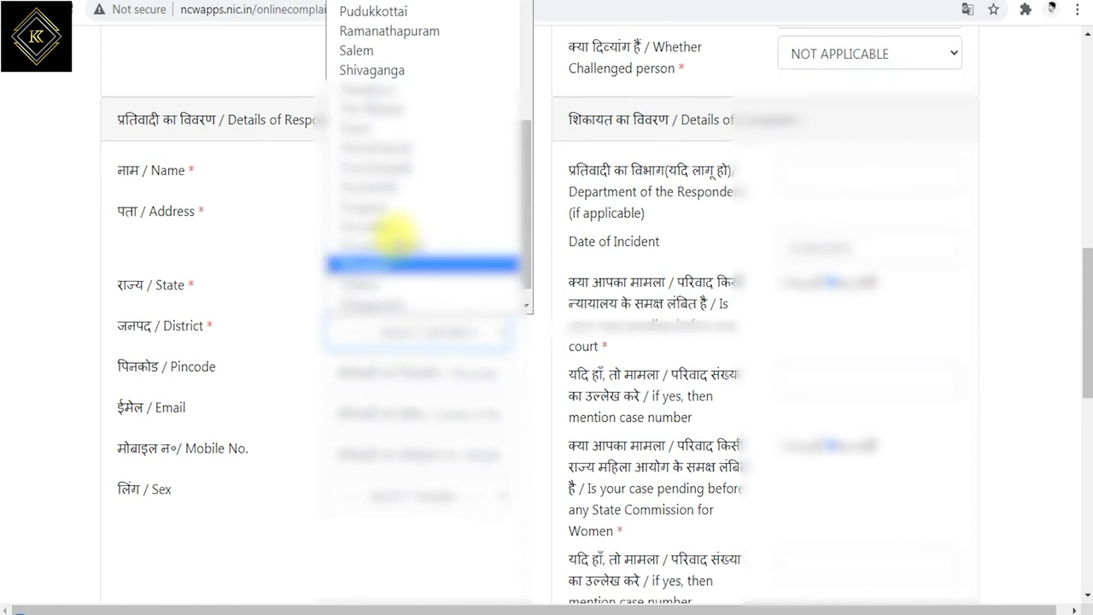
{"action": "left_click", "coordinate": [375, 49]}
{"action": "left_click", "coordinate": [378, 380]}
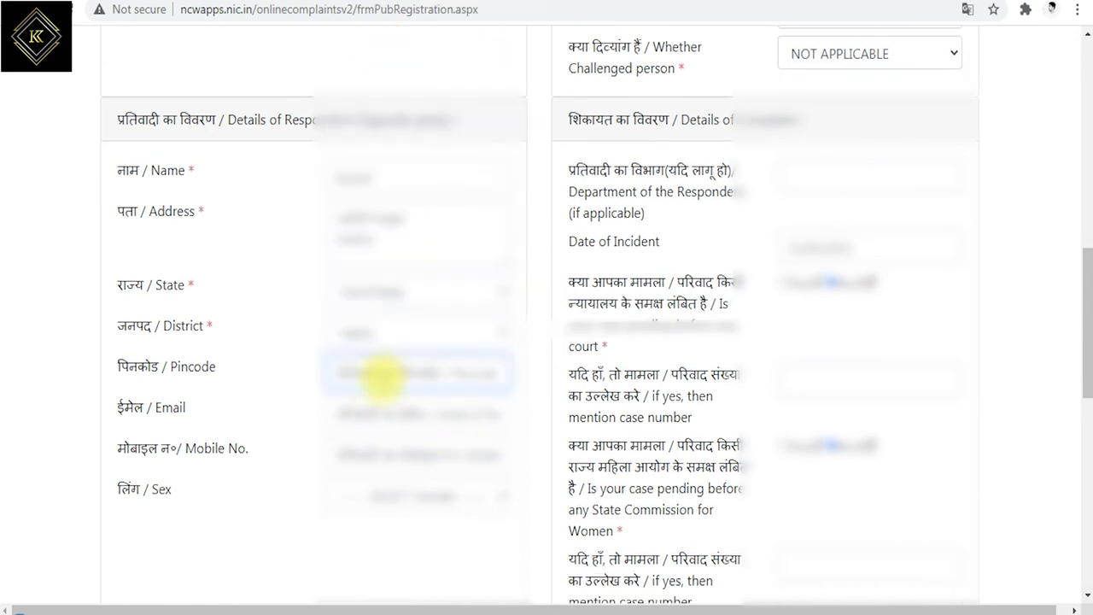
{"action": "type", "text": "636"}
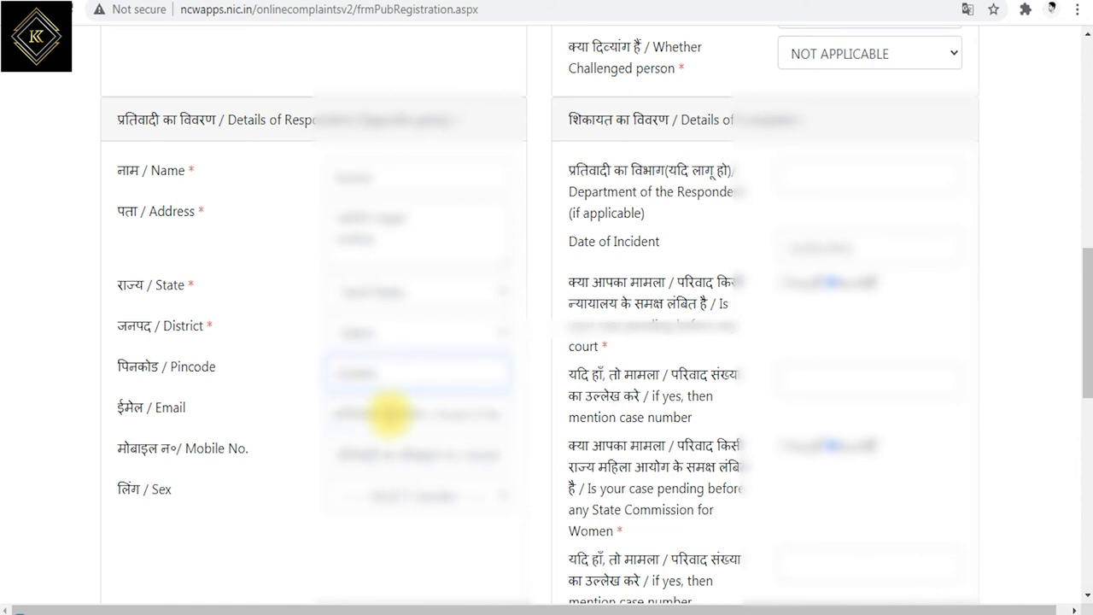
Enter the respondent's mobile number and set their sex to MALE
{"action": "left_click_drag", "start_coordinate": [156, 409], "coordinate": [220, 412]}
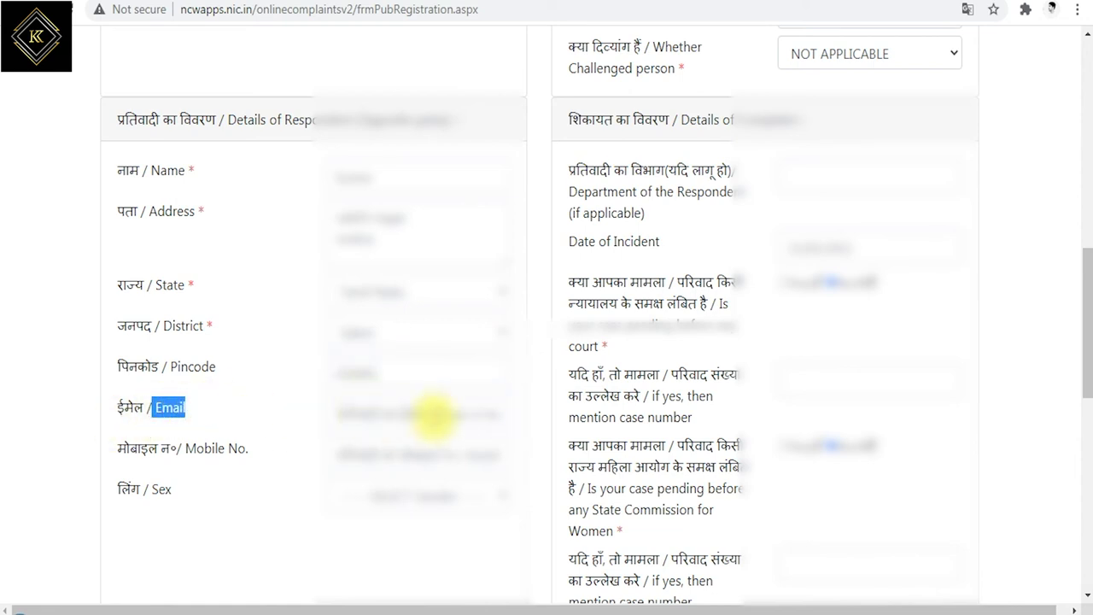
{"action": "left_click_drag", "start_coordinate": [185, 449], "coordinate": [249, 449]}
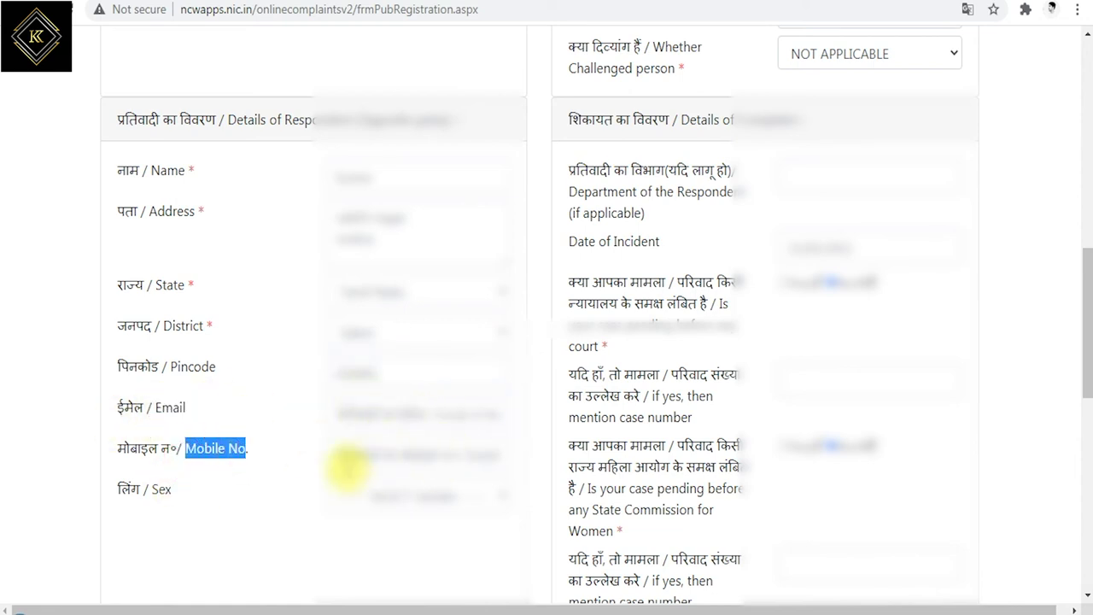
{"action": "left_click", "coordinate": [350, 440]}
{"action": "type", "text": "9"}
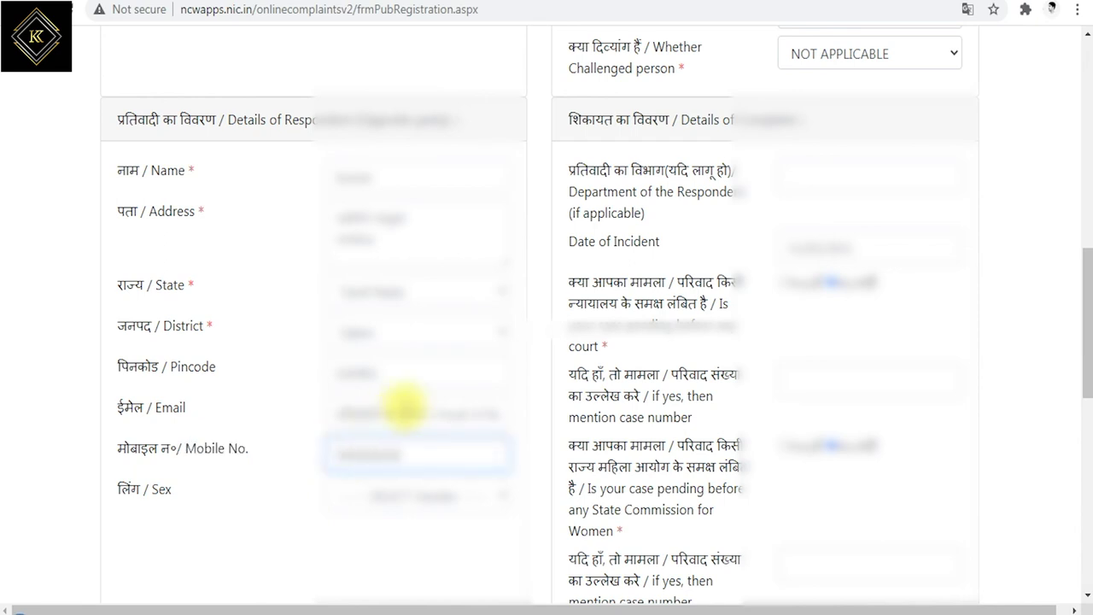
{"action": "left_click_drag", "start_coordinate": [151, 503], "coordinate": [414, 499]}
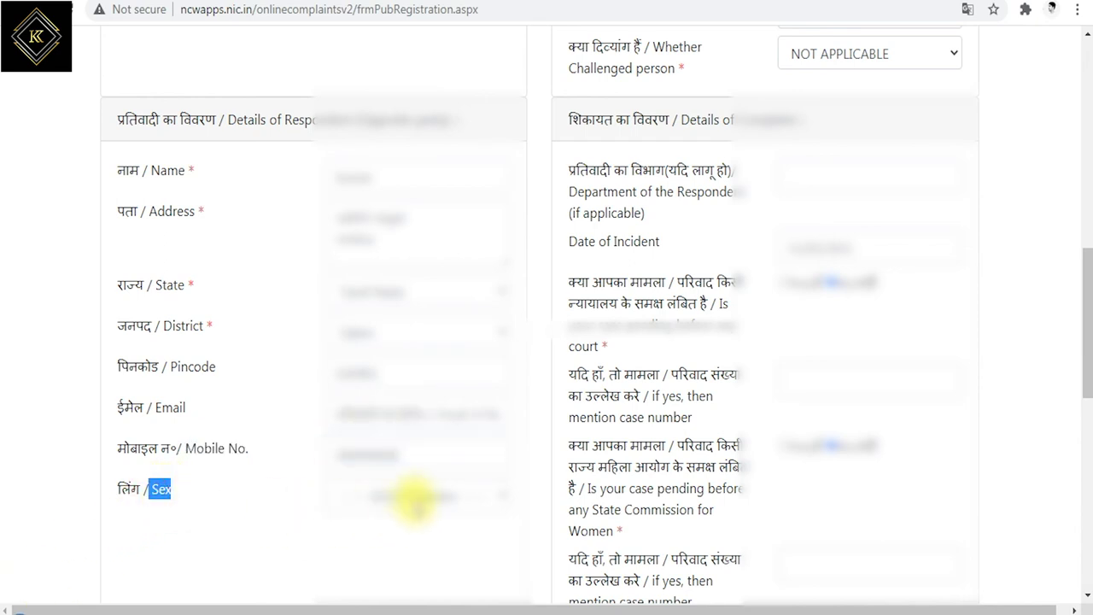
{"action": "left_click", "coordinate": [414, 499]}
{"action": "left_click", "coordinate": [380, 403]}
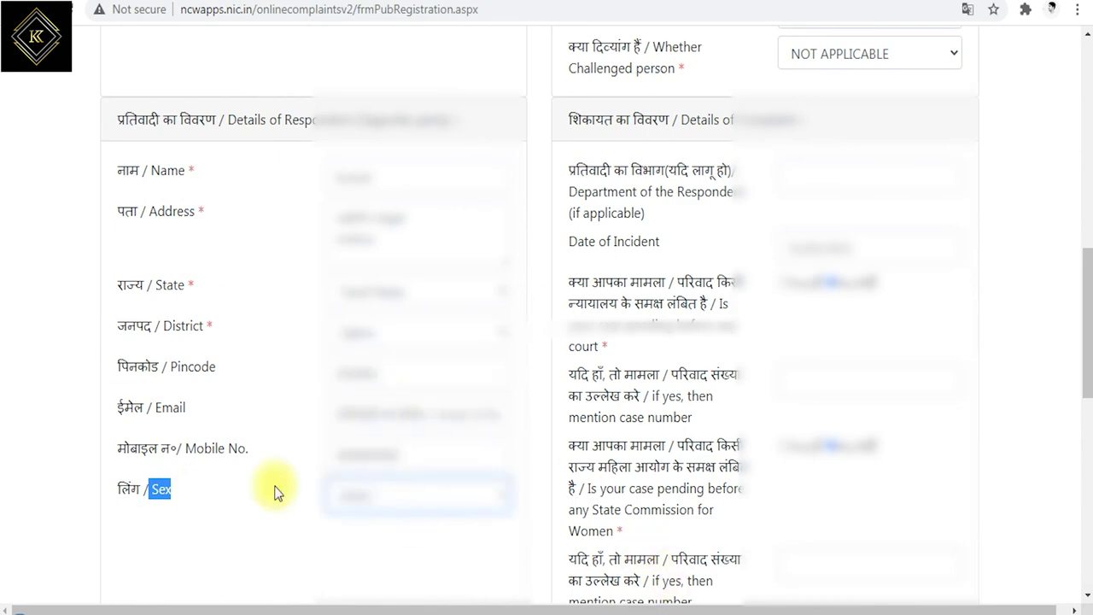
{"action": "scroll", "coordinate": [419, 434], "scroll_direction": "down", "scroll_amount": 2}
{"action": "scroll", "coordinate": [529, 464], "scroll_direction": "up", "scroll_amount": 4}
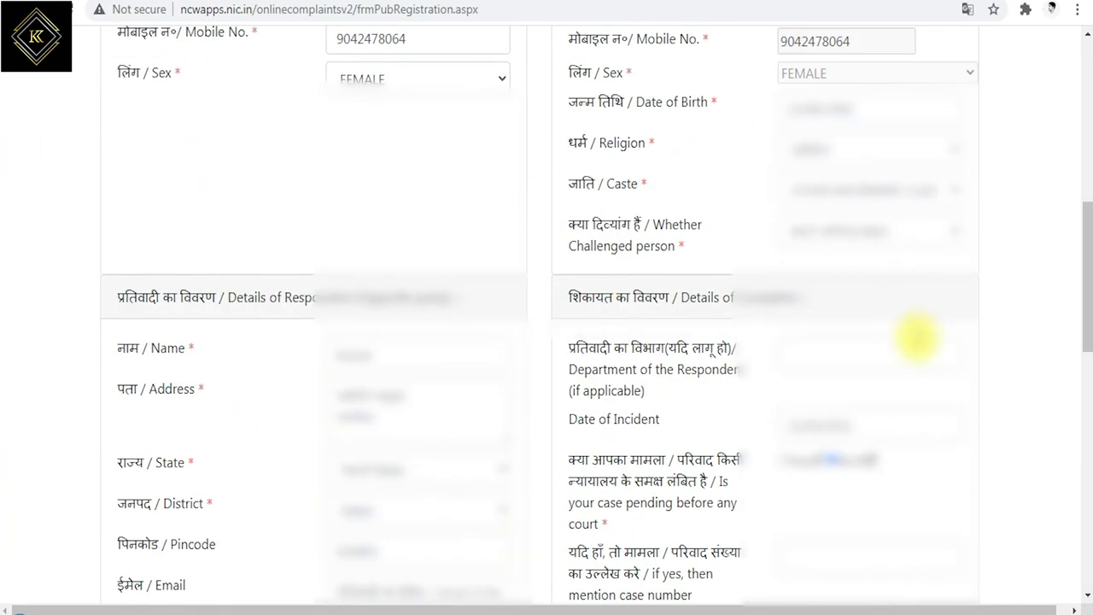
Leave the optional respondent department blank and set the date of incident to 26/05/2021
{"action": "scroll", "coordinate": [916, 340], "scroll_direction": "down", "scroll_amount": 1}
{"action": "left_click", "coordinate": [792, 272]}
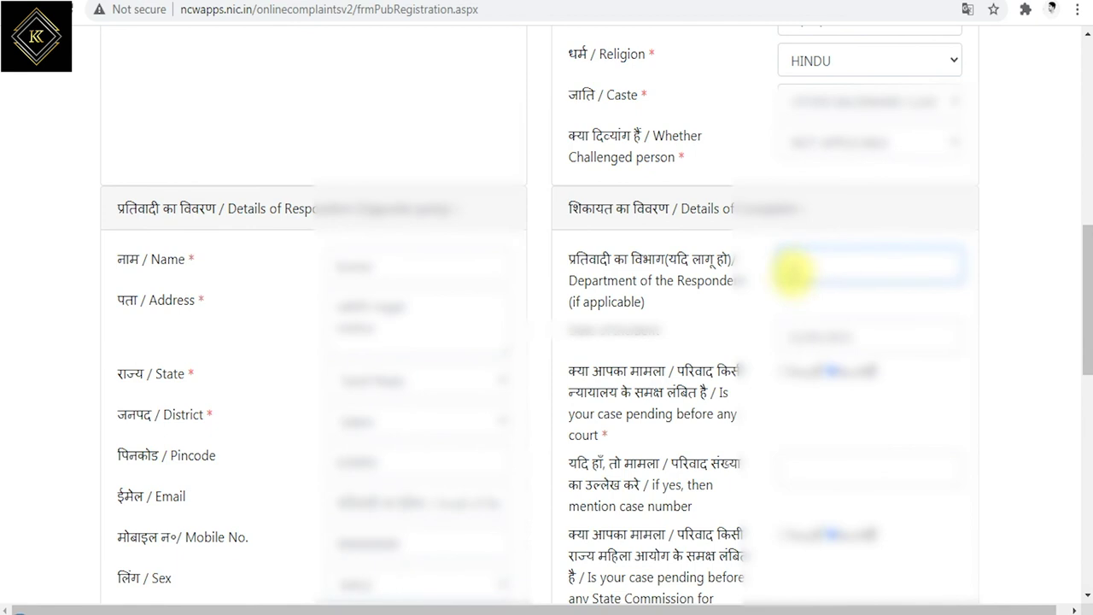
{"action": "left_click_drag", "start_coordinate": [570, 280], "coordinate": [580, 281]}
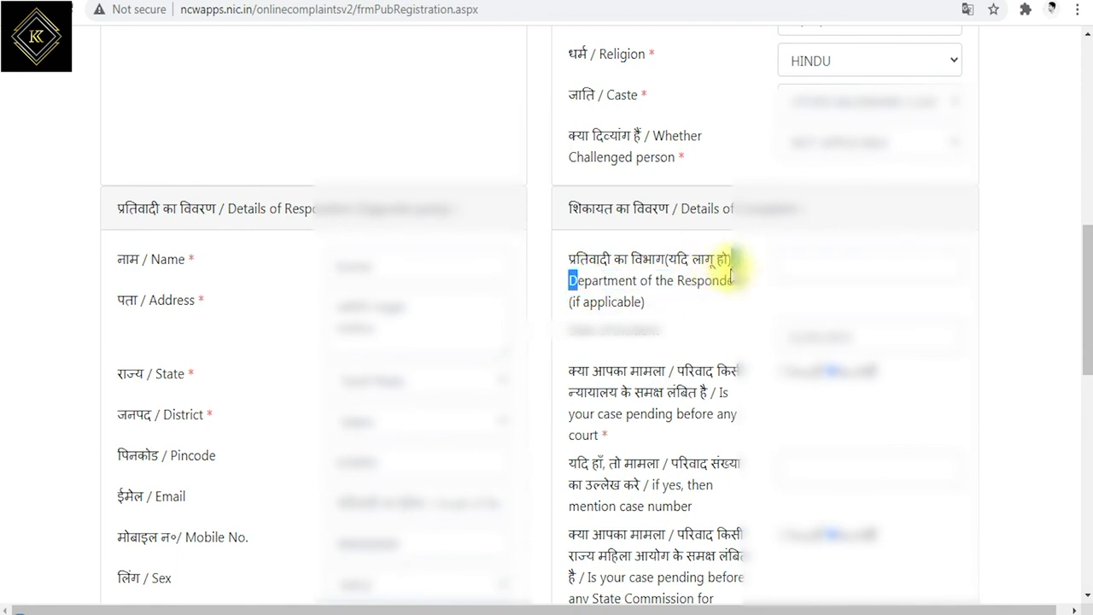
{"action": "left_click_drag", "start_coordinate": [730, 273], "coordinate": [722, 302]}
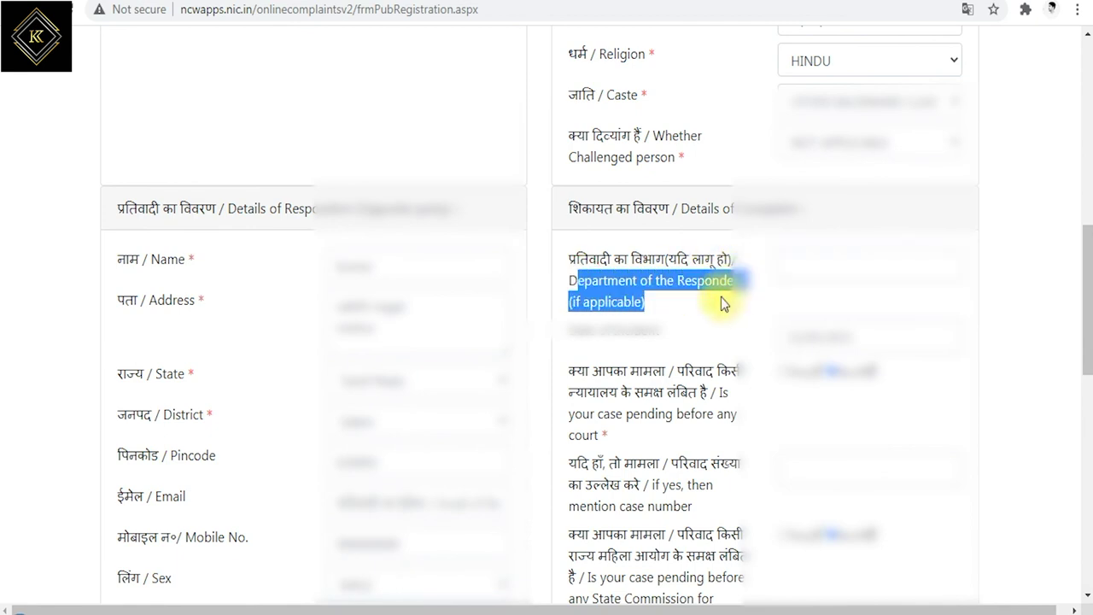
{"action": "left_click", "coordinate": [628, 334]}
{"action": "left_click", "coordinate": [827, 337]}
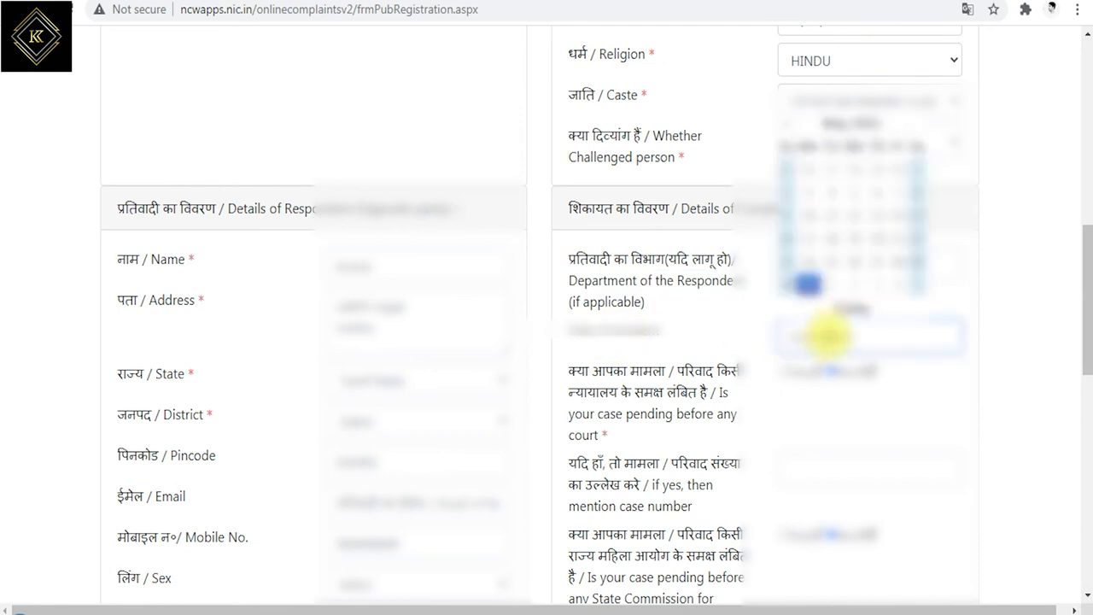
{"action": "left_click", "coordinate": [856, 261]}
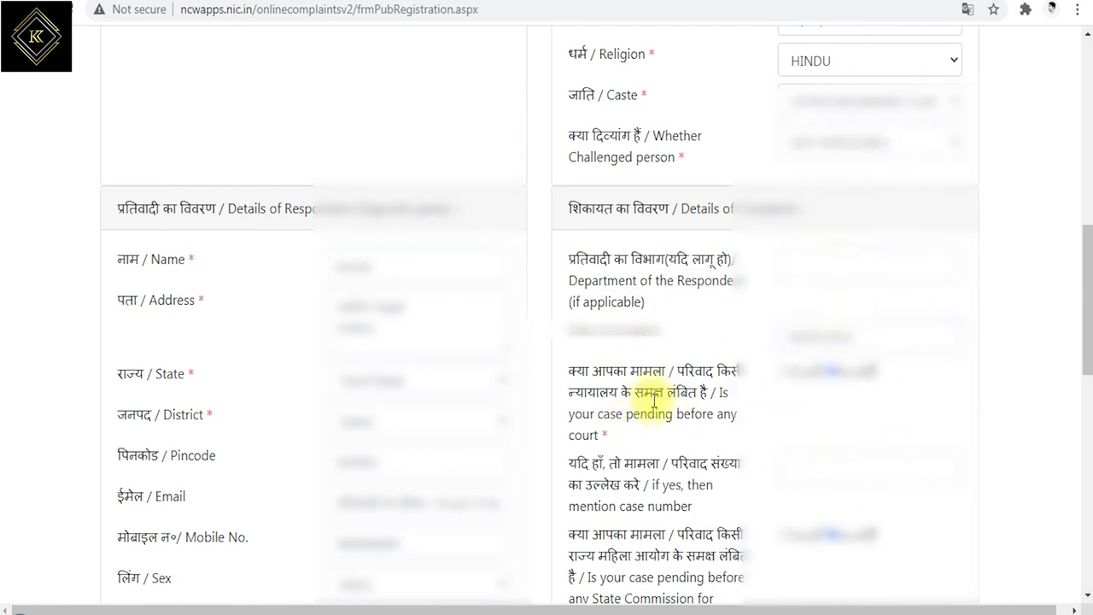
Answer No to the case pending before a court, reviewing the court case number and State Commission questions
{"action": "left_click_drag", "start_coordinate": [722, 391], "coordinate": [646, 433]}
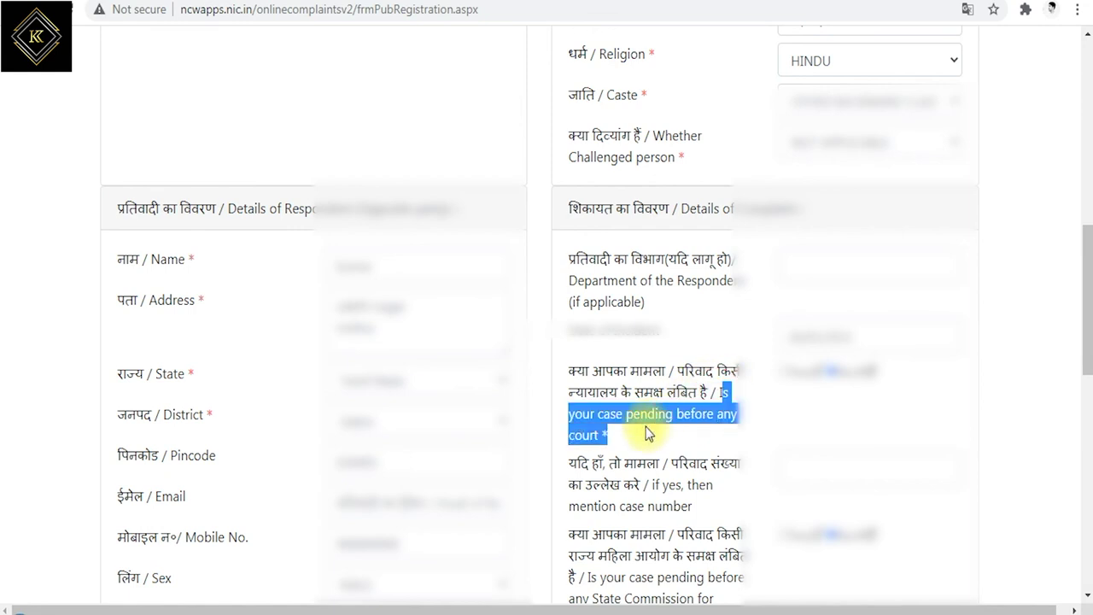
{"action": "left_click", "coordinate": [778, 371]}
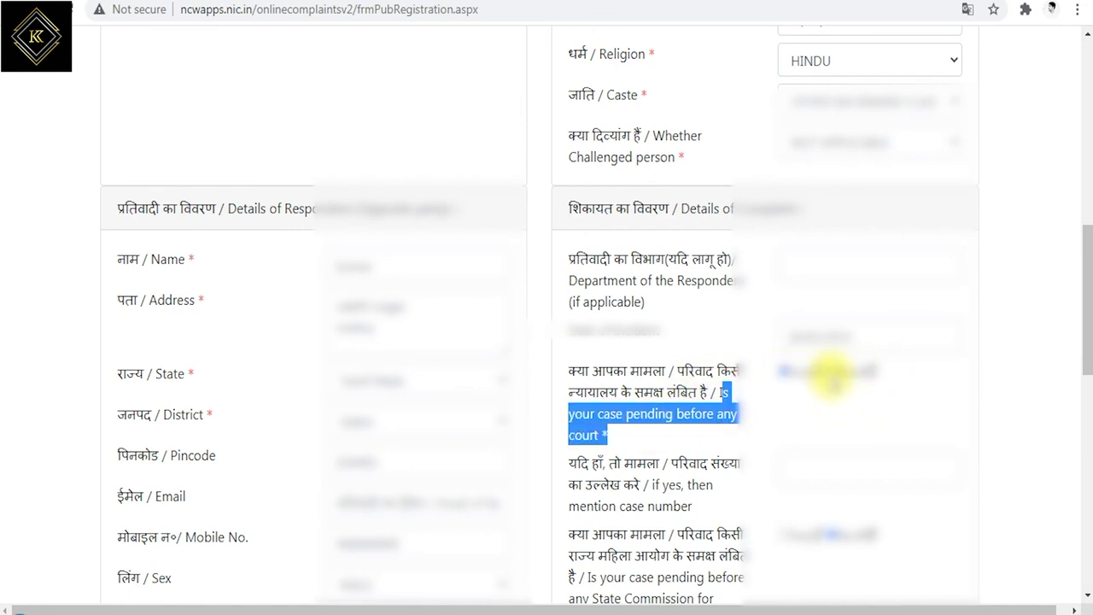
{"action": "scroll", "coordinate": [768, 426], "scroll_direction": "down", "scroll_amount": 1}
{"action": "left_click", "coordinate": [674, 406]}
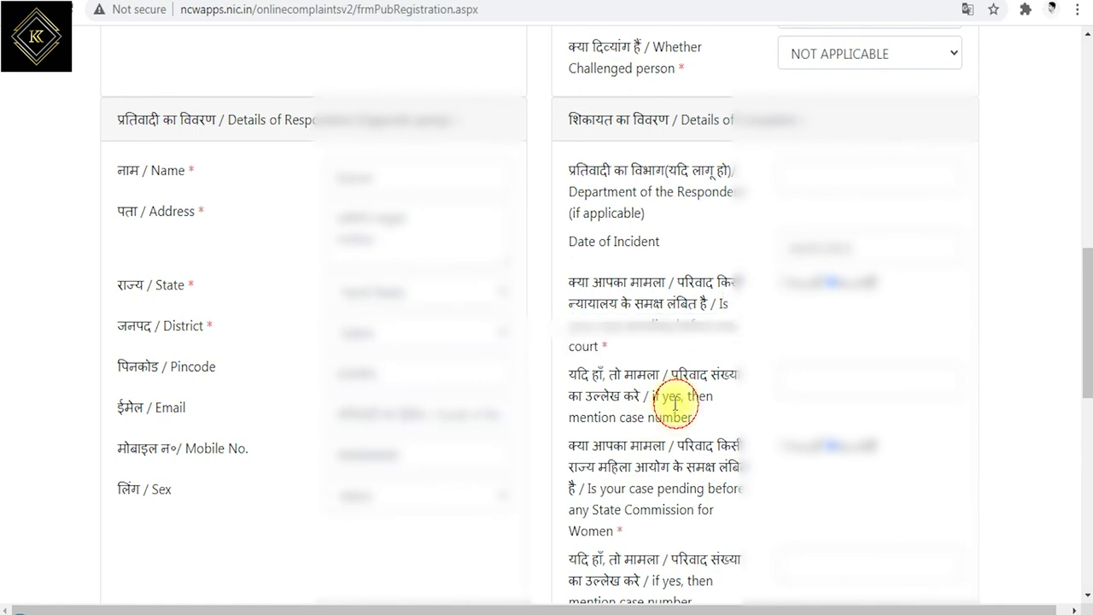
{"action": "left_click_drag", "start_coordinate": [652, 397], "coordinate": [694, 419]}
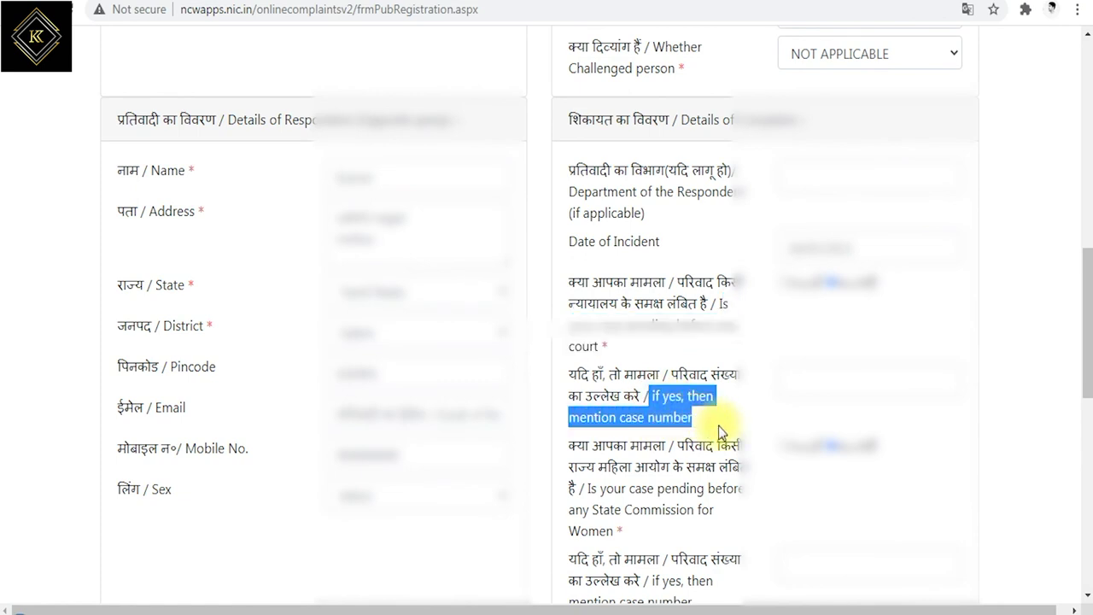
{"action": "left_click", "coordinate": [823, 375]}
{"action": "scroll", "coordinate": [648, 405], "scroll_direction": "down", "scroll_amount": 1}
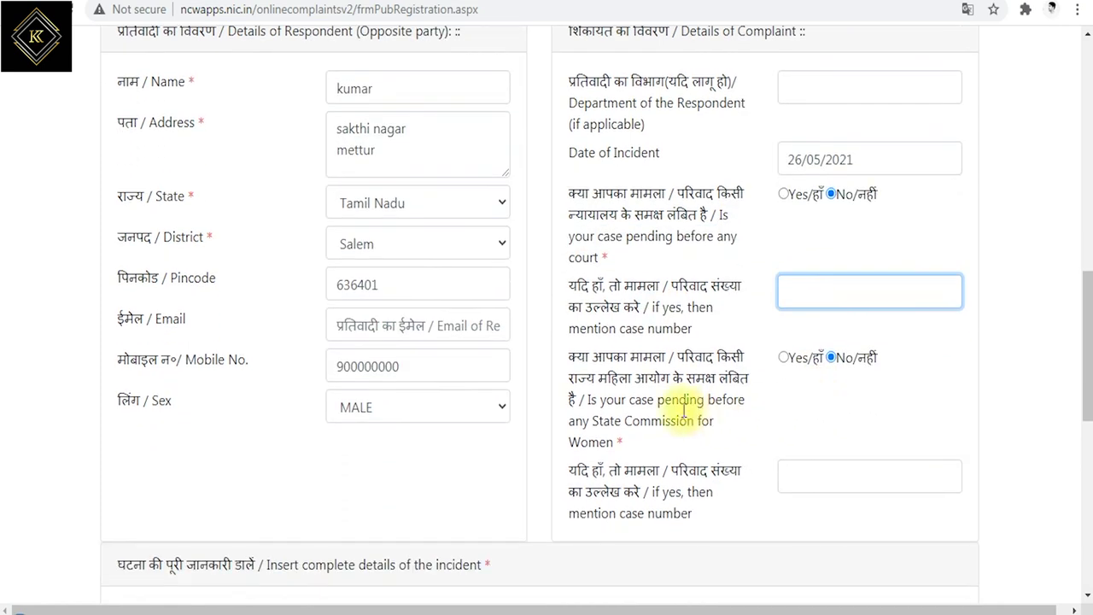
{"action": "left_click_drag", "start_coordinate": [600, 401], "coordinate": [639, 442]}
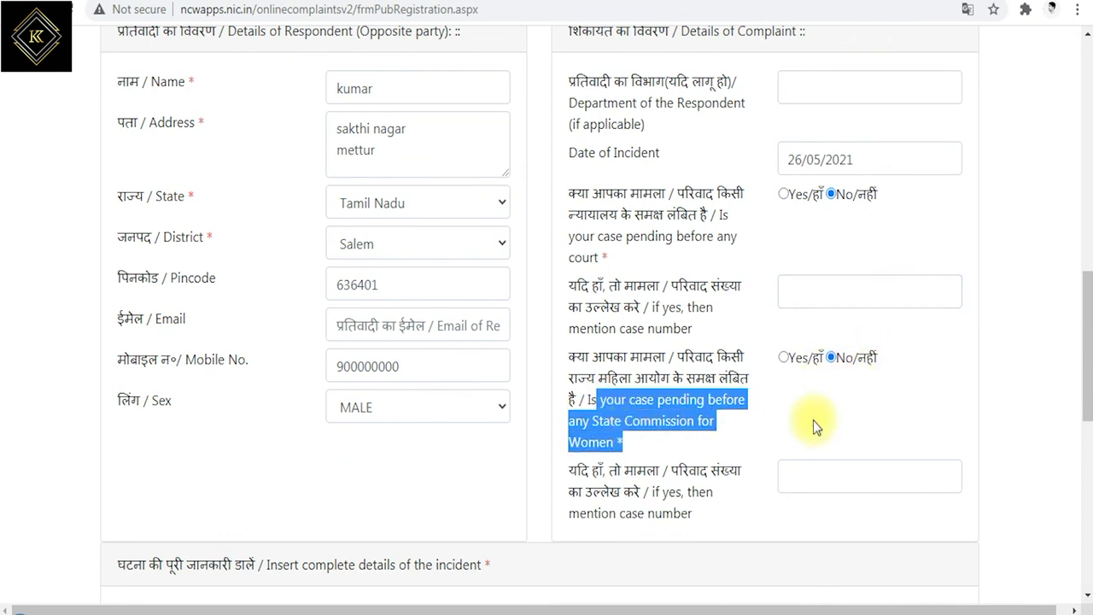
{"action": "scroll", "coordinate": [812, 423], "scroll_direction": "down", "scroll_amount": 2}
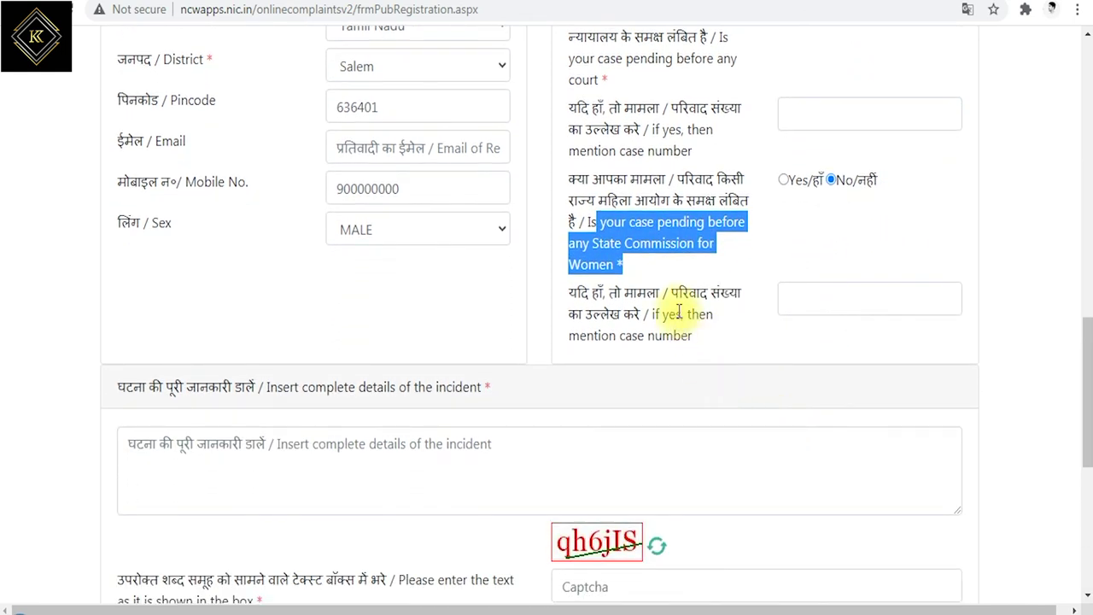
{"action": "left_click_drag", "start_coordinate": [653, 316], "coordinate": [730, 337]}
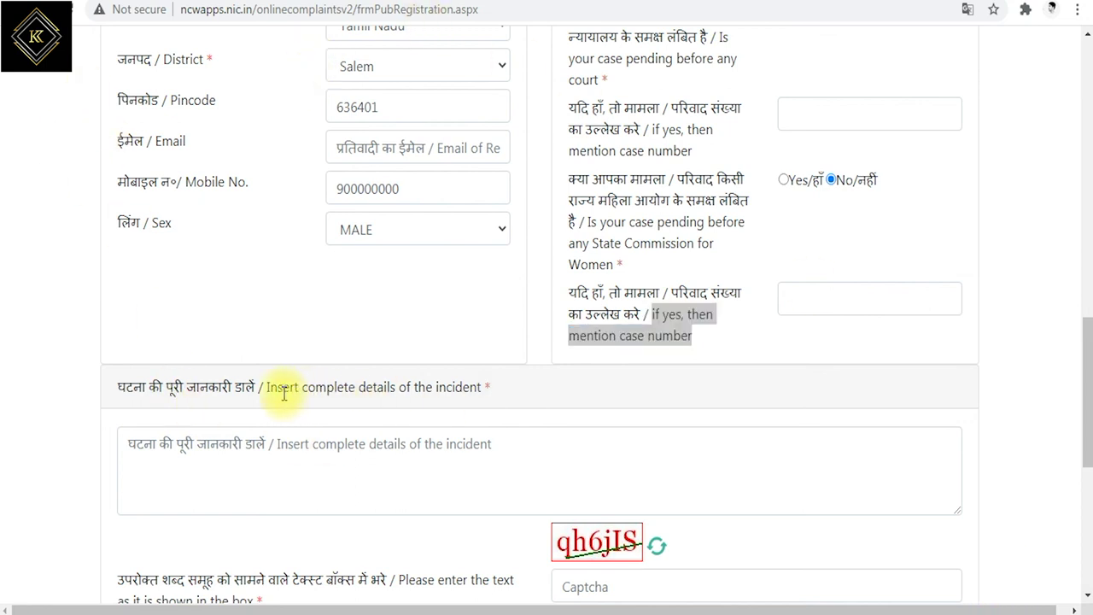
{"action": "left_click_drag", "start_coordinate": [265, 387], "coordinate": [511, 392]}
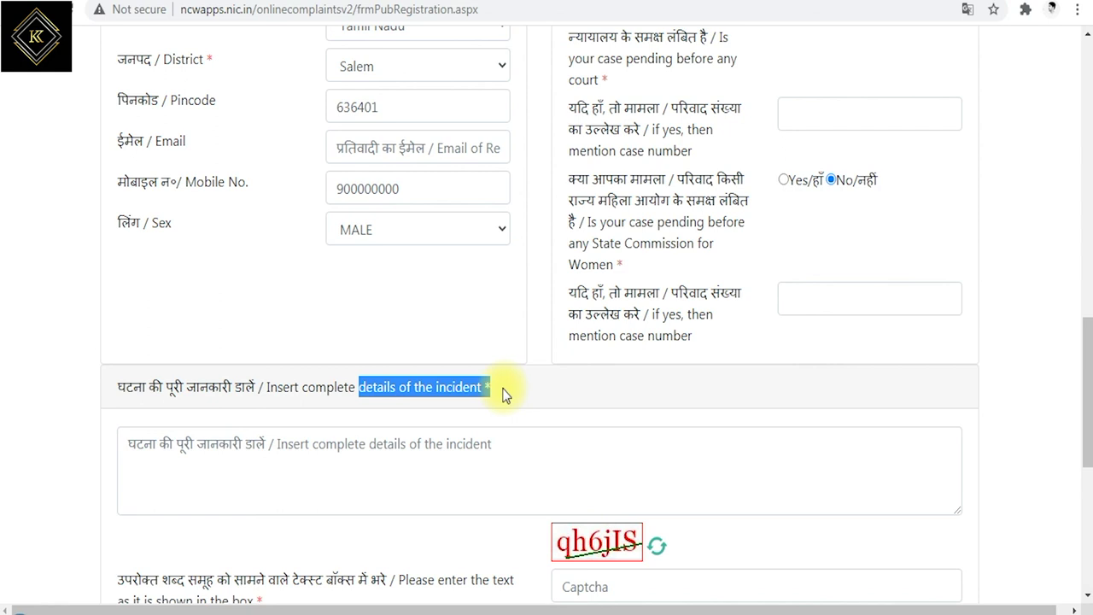
Start typing the displayed captcha text into the Captcha field below the incident details
{"action": "left_click", "coordinate": [279, 448]}
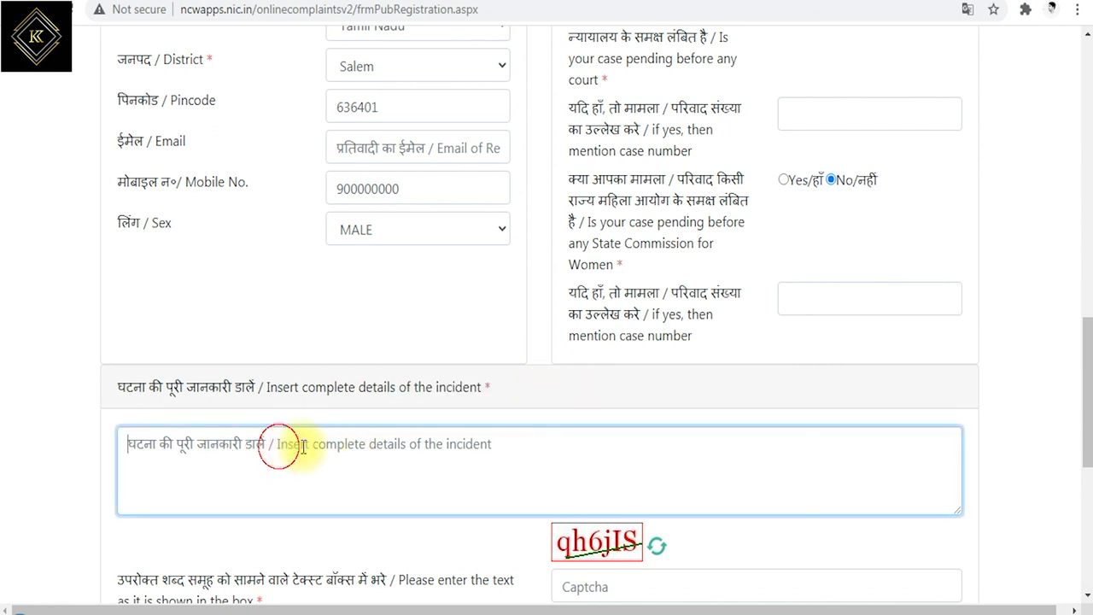
{"action": "scroll", "coordinate": [447, 456], "scroll_direction": "down", "scroll_amount": 1}
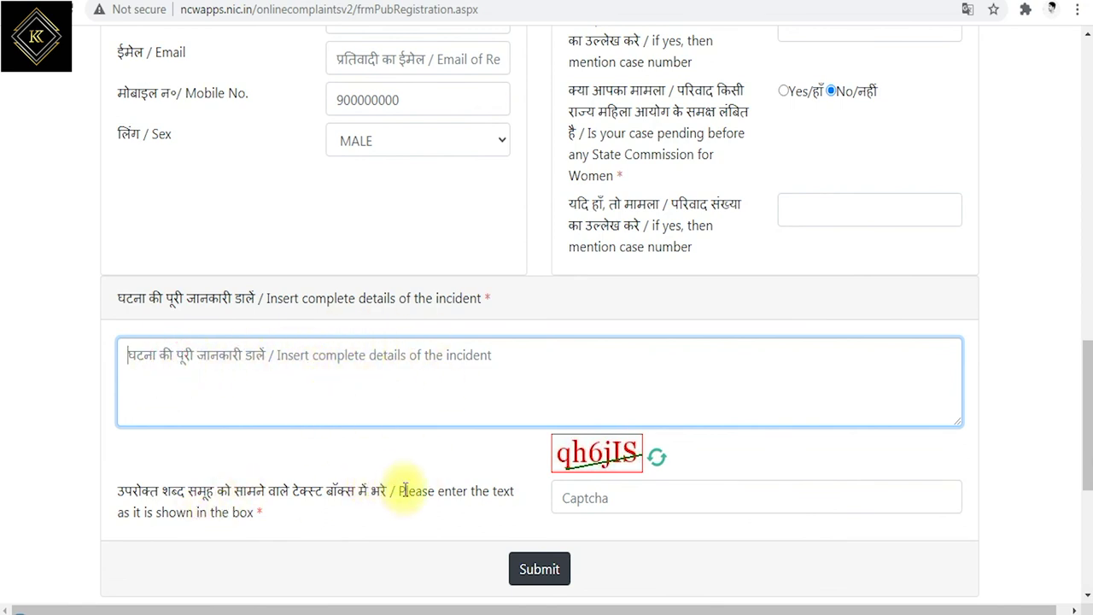
{"action": "left_click_drag", "start_coordinate": [398, 491], "coordinate": [271, 525]}
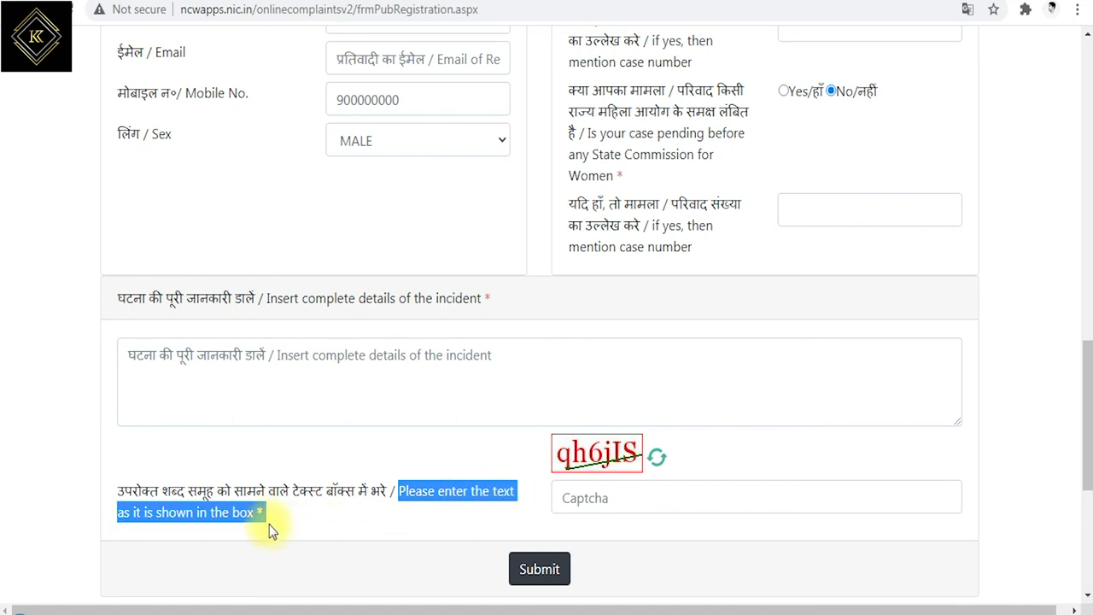
{"action": "left_click", "coordinate": [619, 497]}
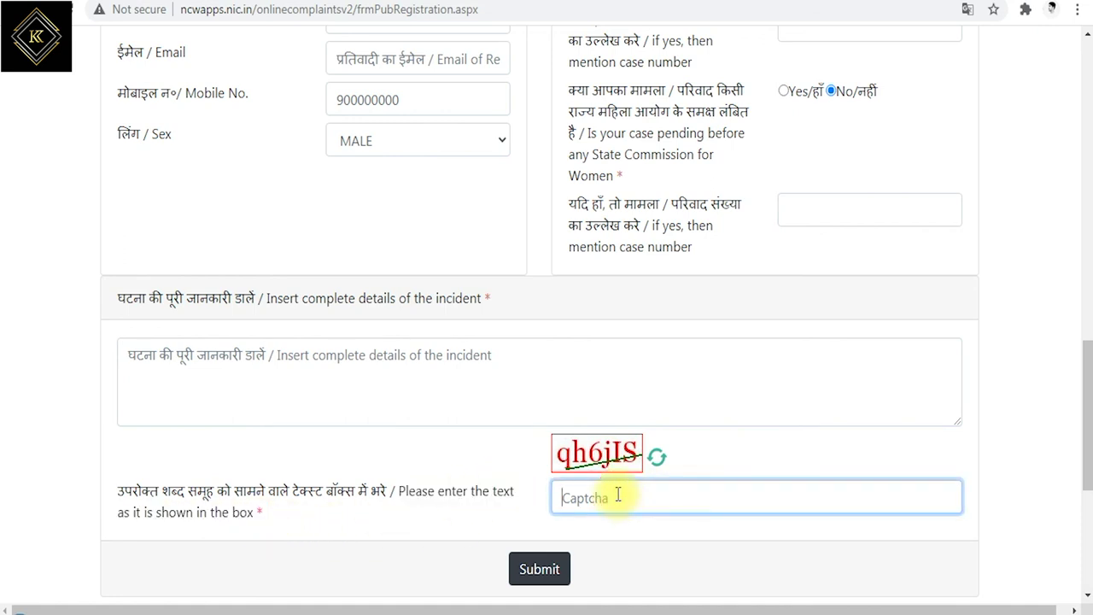
{"action": "type", "text": "qh"}
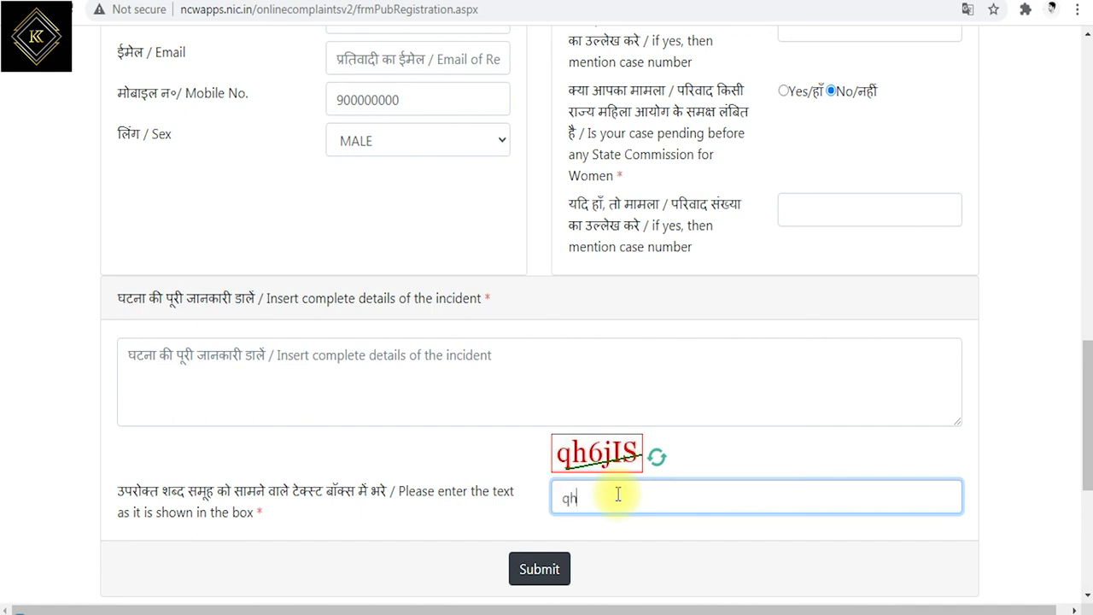